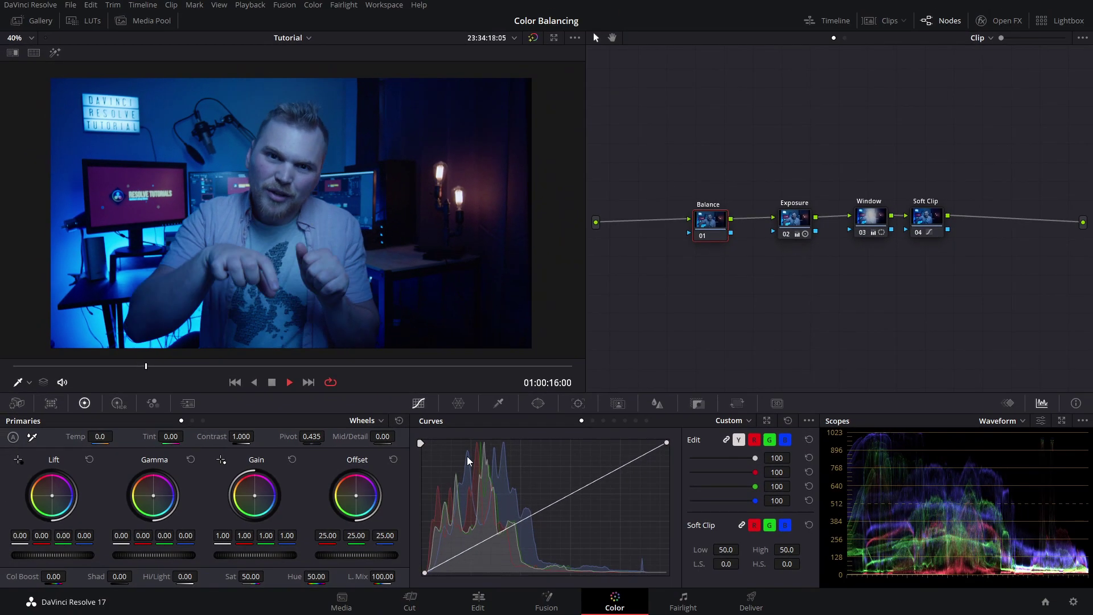
# - Warm the interview clip slightly by setting Temp to 480 in Primaries
pyautogui.moveTo(99, 436)
pyautogui.mouseDown()
pyautogui.moveTo(116, 436)
pyautogui.moveTo(95, 438)
pyautogui.mouseUp()
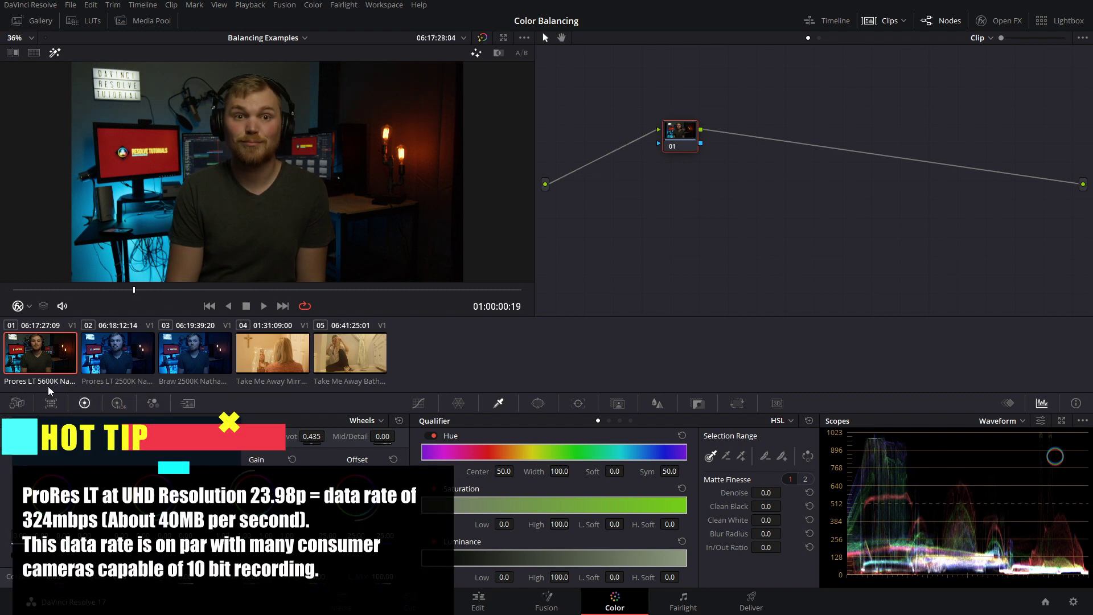
pyautogui.press('space')
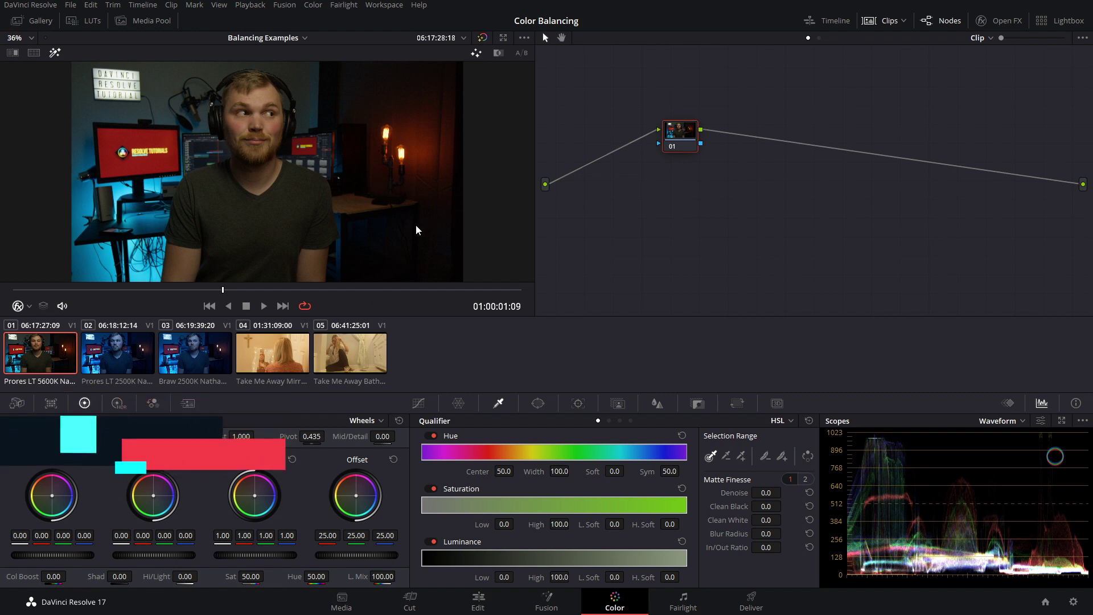
pyautogui.press('Left')
pyautogui.press('Left')
pyautogui.press('Left')
pyautogui.press('Left')
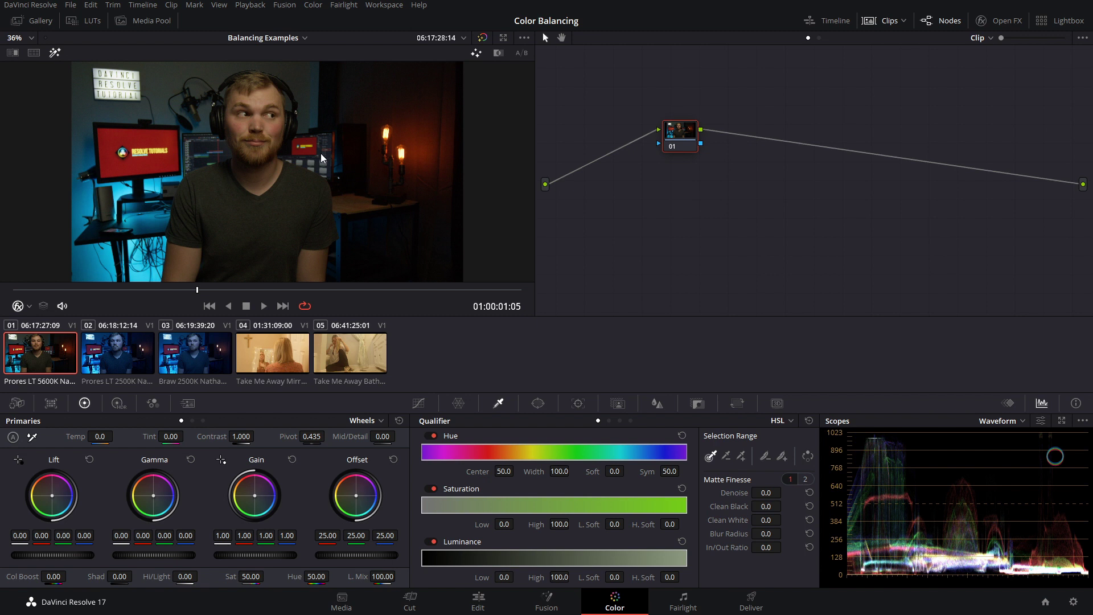
# - On clip 02 (2500K ProRes), set Temp to 1680 and Tint to 22 at a later frame
pyautogui.click(112, 347)
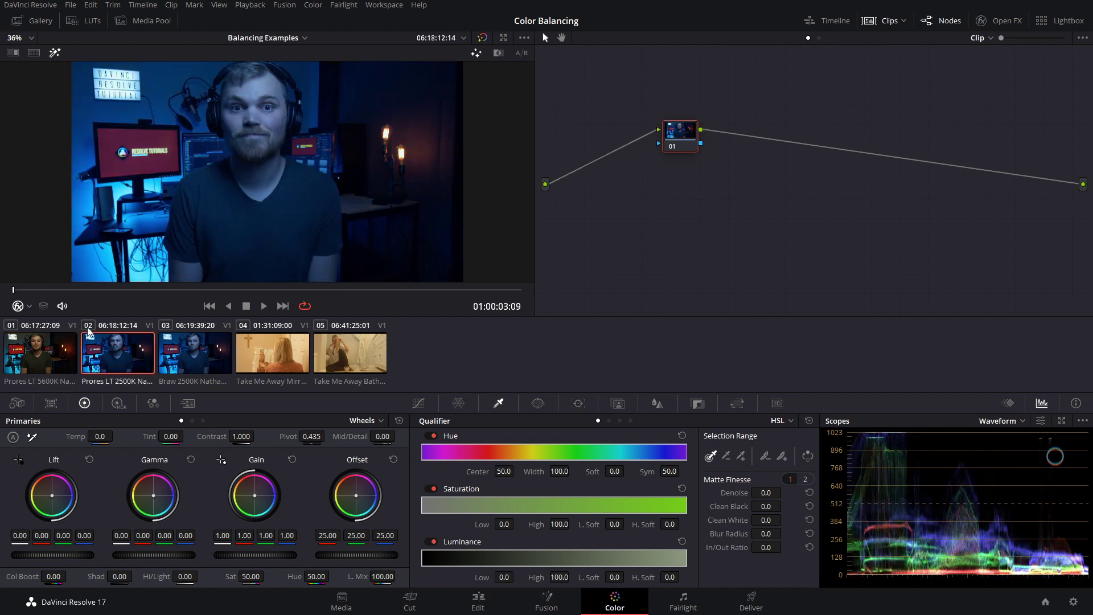
pyautogui.moveTo(119, 291); pyautogui.dragTo(165, 290)
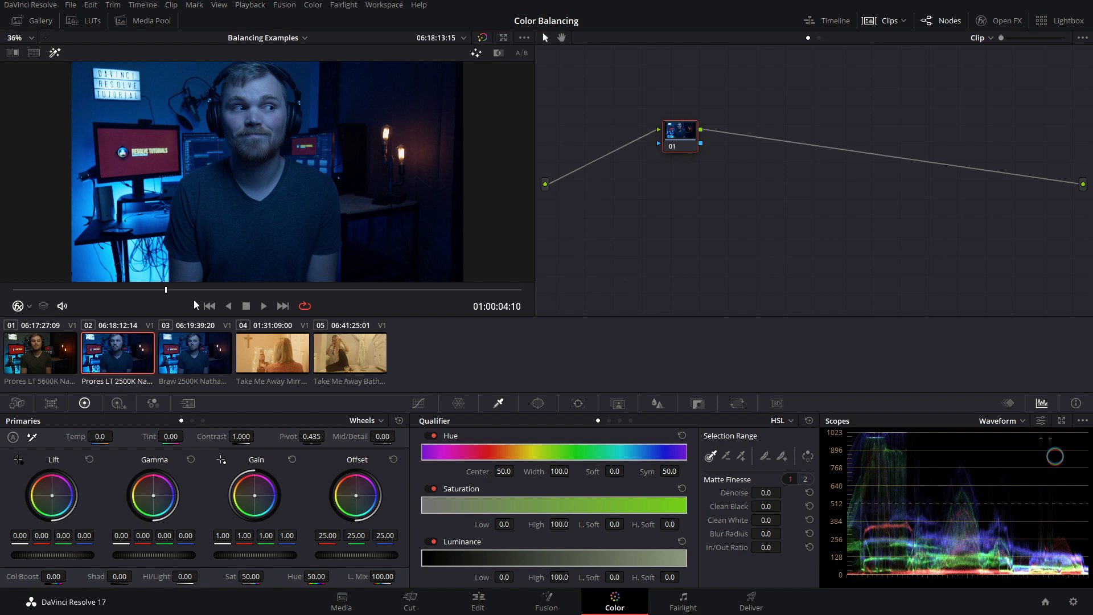
pyautogui.moveTo(165, 292); pyautogui.dragTo(315, 293)
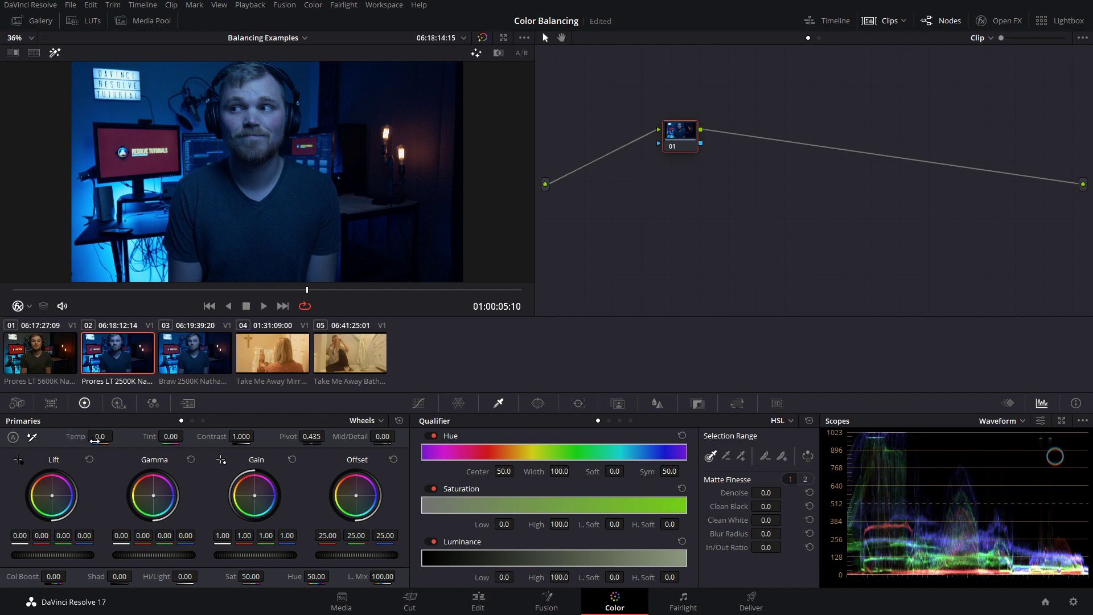
pyautogui.moveTo(95, 440)
pyautogui.mouseDown()
pyautogui.moveTo(116, 436)
pyautogui.moveTo(96, 447)
pyautogui.mouseUp()
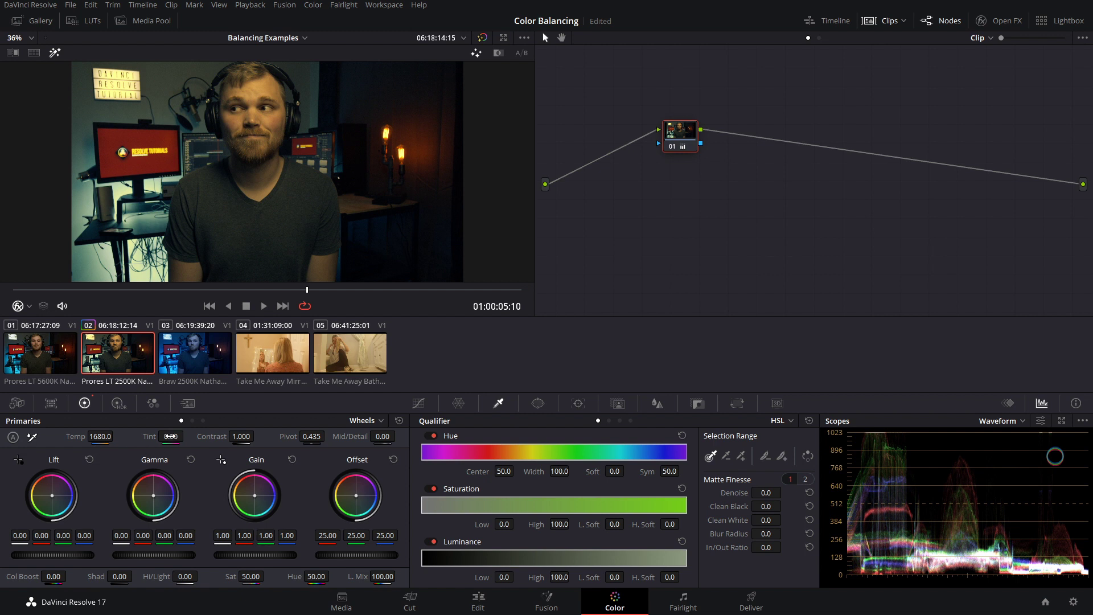
pyautogui.moveTo(169, 437); pyautogui.dragTo(186, 435)
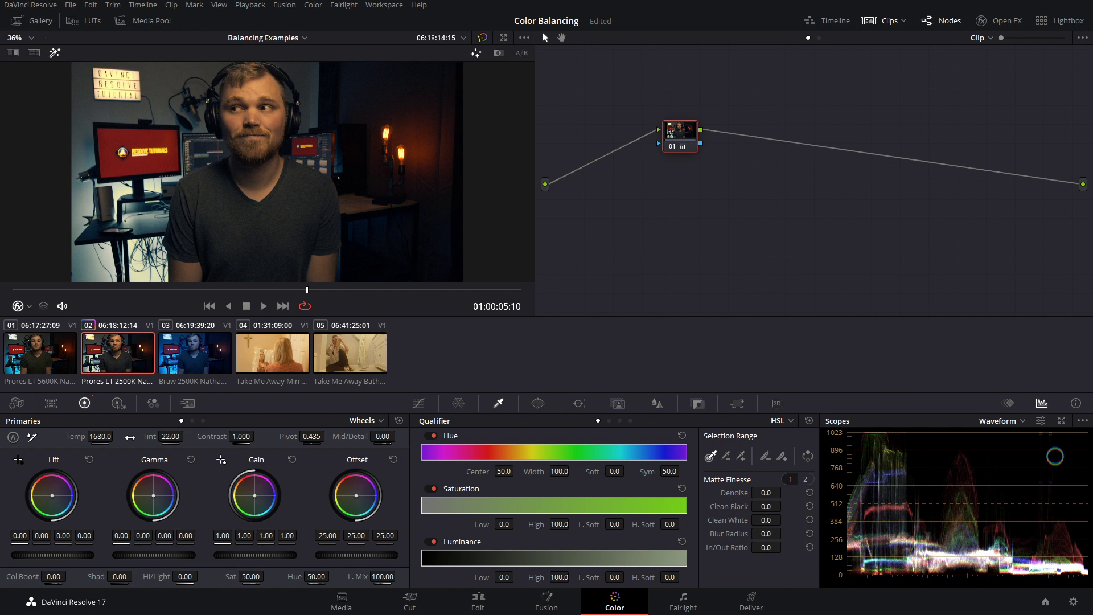
# - Compare against balanced clip 01, then return to a later frame of the 2500K clip
pyautogui.click(40, 364)
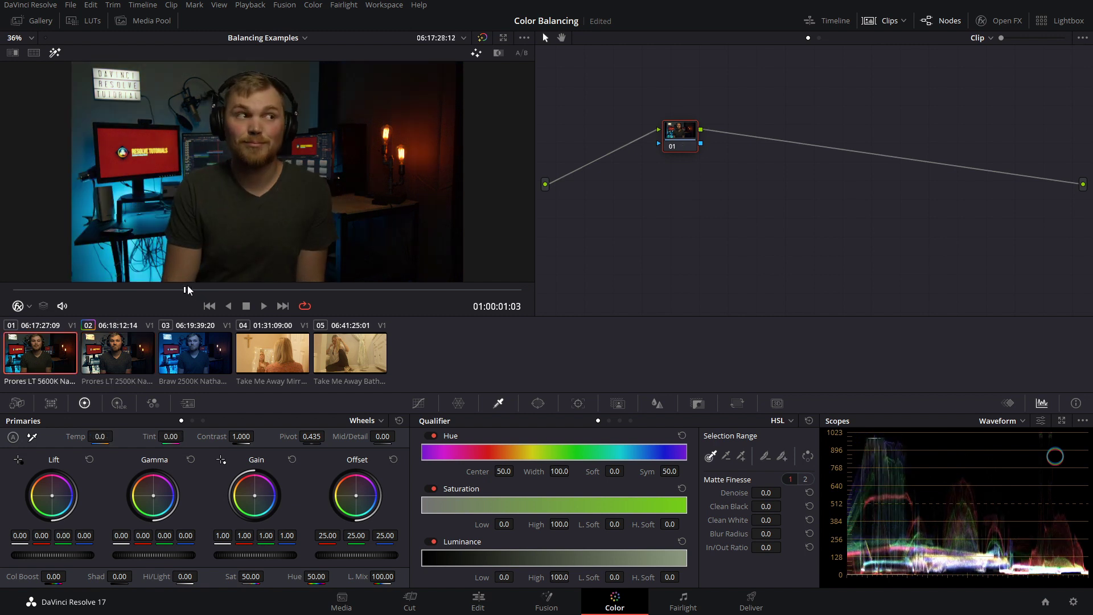
pyautogui.click(117, 360)
pyautogui.moveTo(138, 295); pyautogui.dragTo(228, 293)
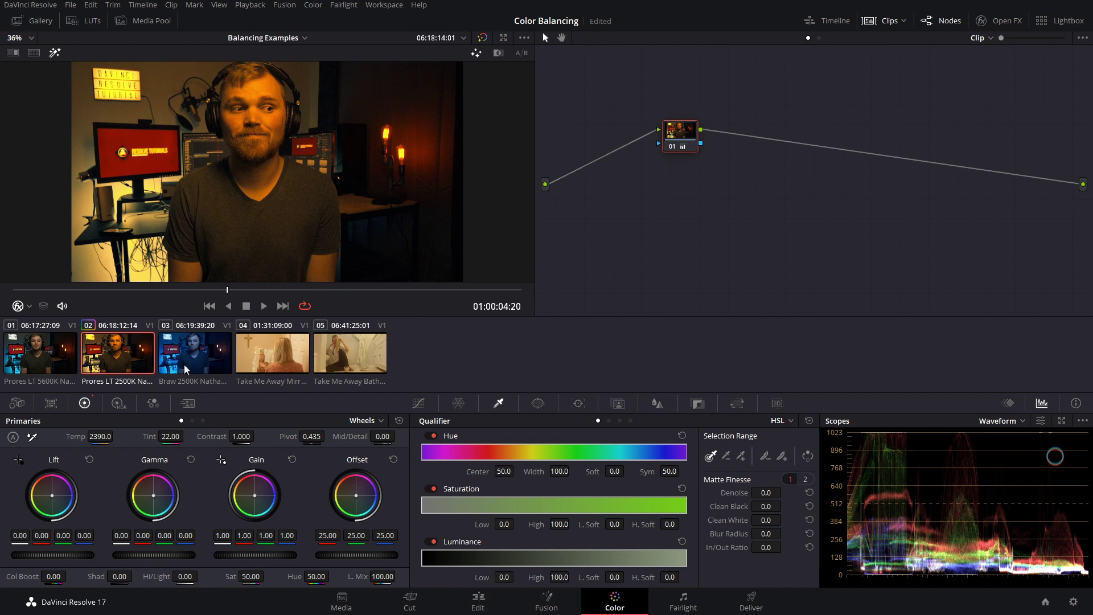
# - Set the 2500K clip's Temp to 2310 and raise red gain to 1.45
pyautogui.moveTo(97, 437); pyautogui.dragTo(116, 436)
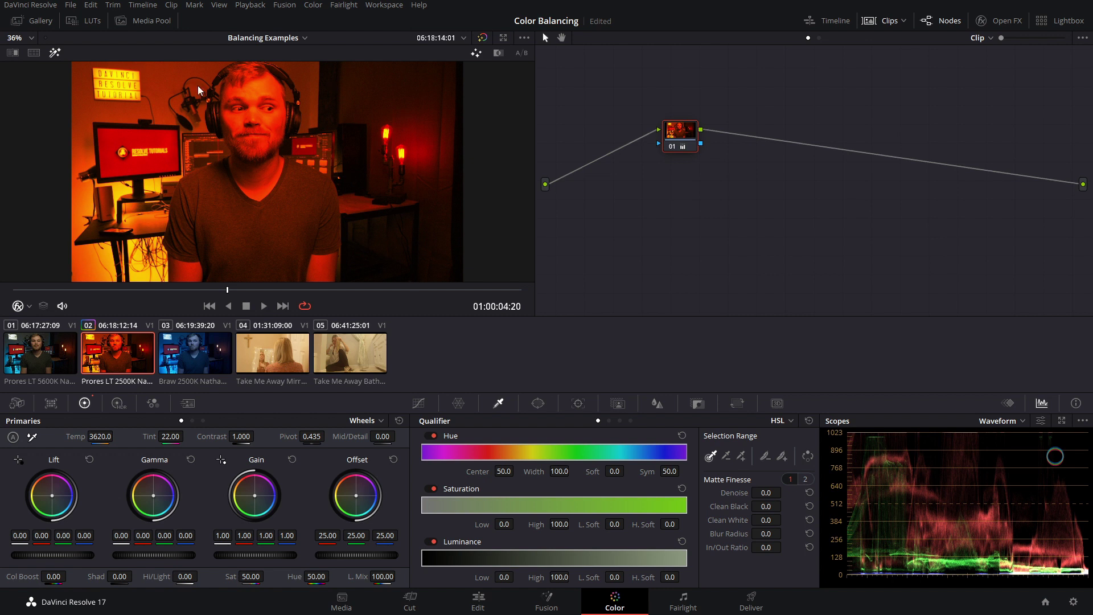
pyautogui.moveTo(100, 436); pyautogui.dragTo(119, 444)
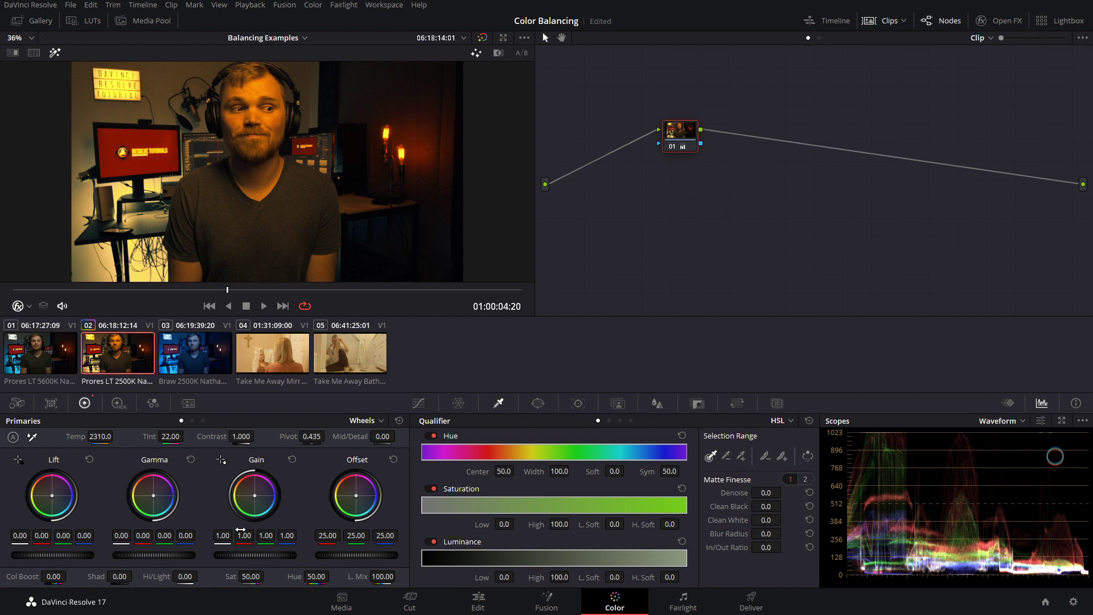
pyautogui.moveTo(245, 536); pyautogui.dragTo(279, 535)
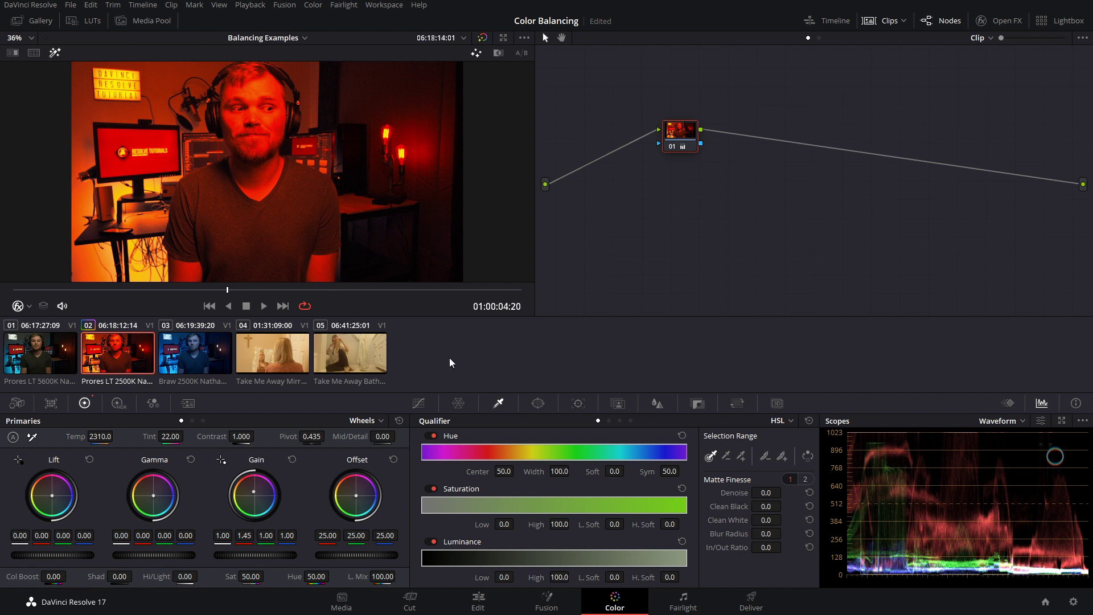
pyautogui.rightClick(683, 136)
# - Reset the 2500K clip's node grade and label the node 'Balance'
pyautogui.click(704, 142)
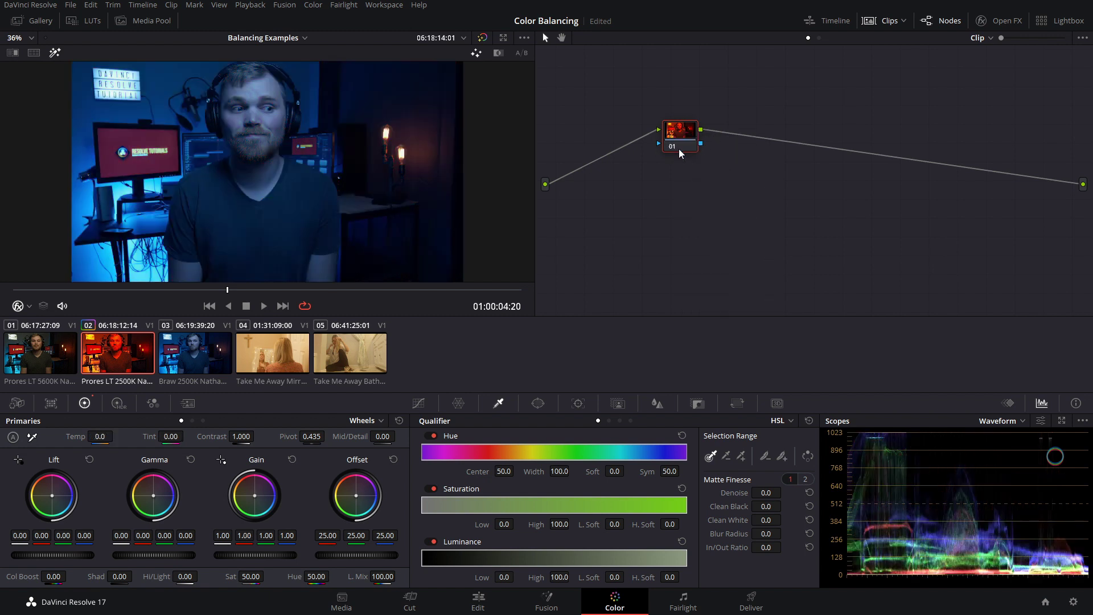
pyautogui.press('Home')
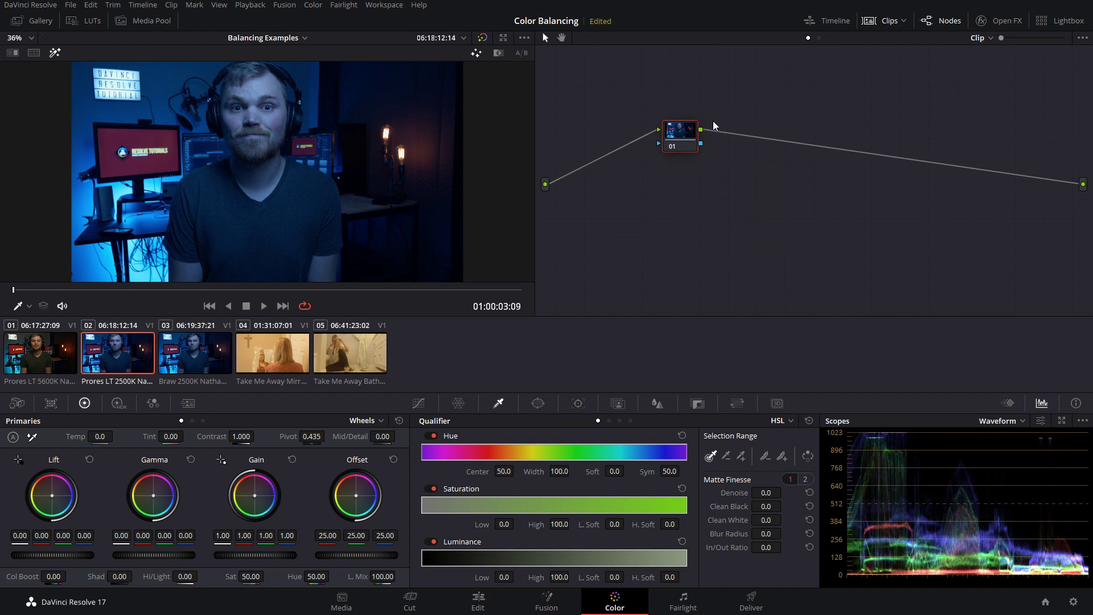
pyautogui.write('Balance')
pyautogui.press('Return')
pyautogui.rightClick(298, 238)
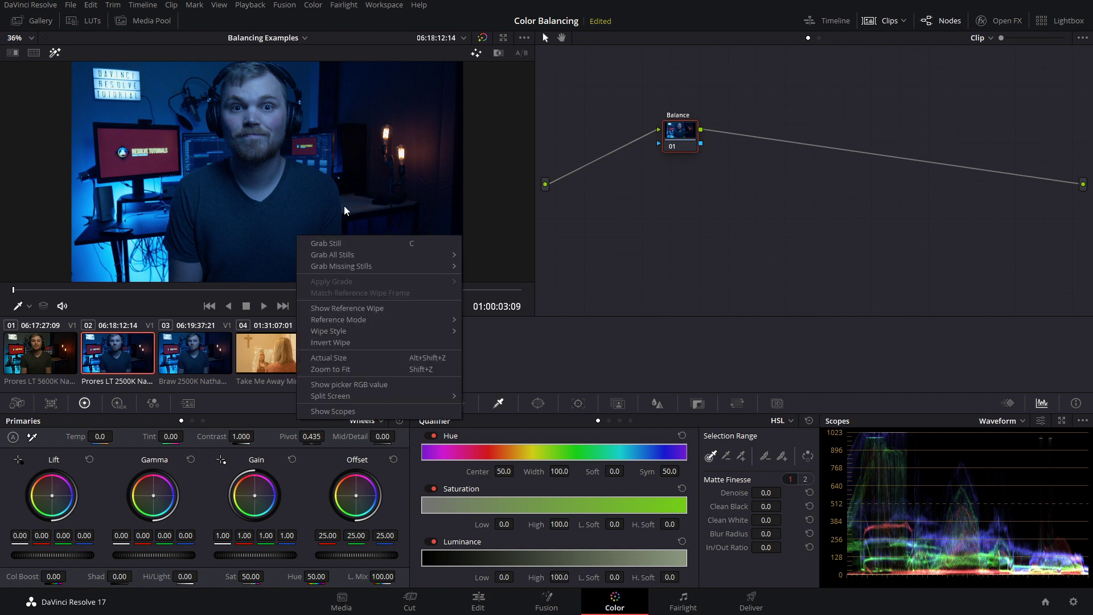
# - Turn on the picker RGB value readout in the viewer and check the viewer tools list
pyautogui.click(340, 386)
pyautogui.click(19, 307)
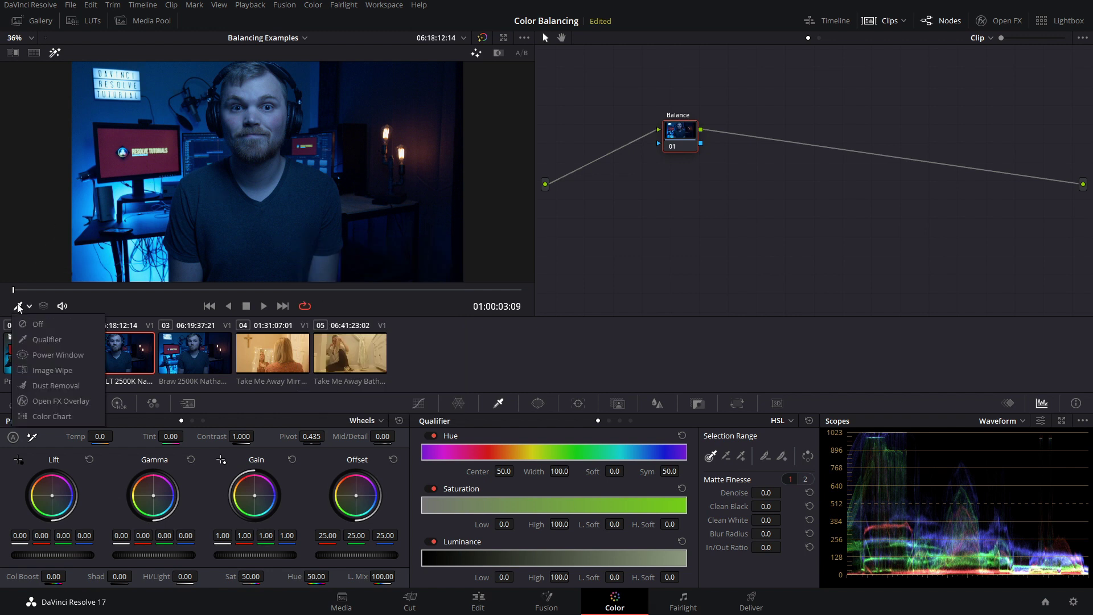
pyautogui.click(142, 310)
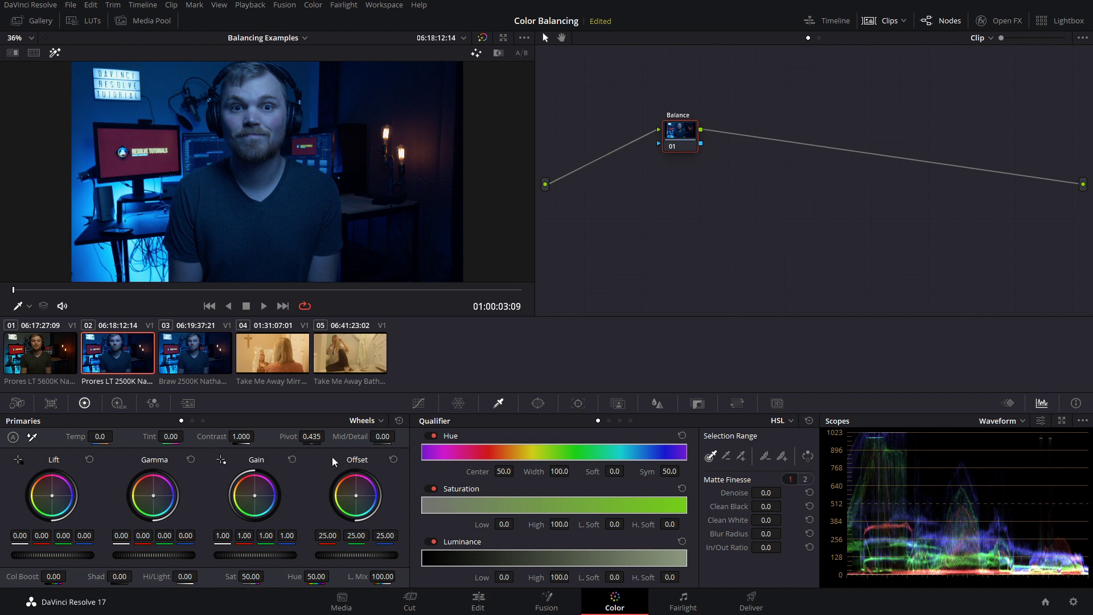
# - Neutralise the blue cast with Offset at 31.48 red, 24.60 green, 16.76 blue
pyautogui.moveTo(356, 495); pyautogui.dragTo(353, 496)
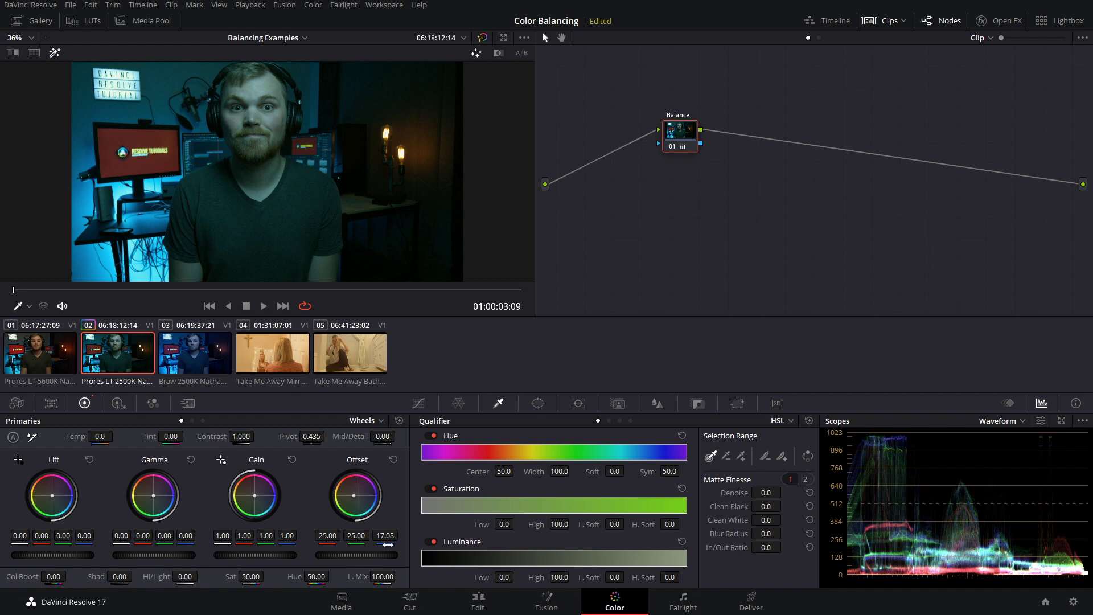
pyautogui.moveTo(328, 538); pyautogui.dragTo(348, 538)
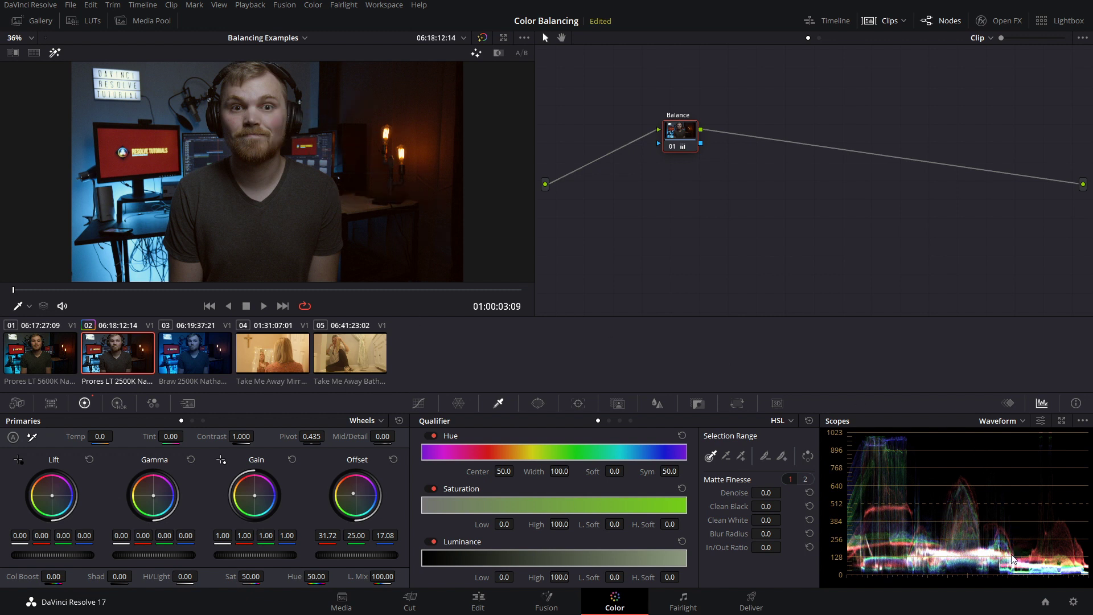
pyautogui.moveTo(320, 536); pyautogui.dragTo(315, 536)
pyautogui.moveTo(353, 494); pyautogui.dragTo(355, 493)
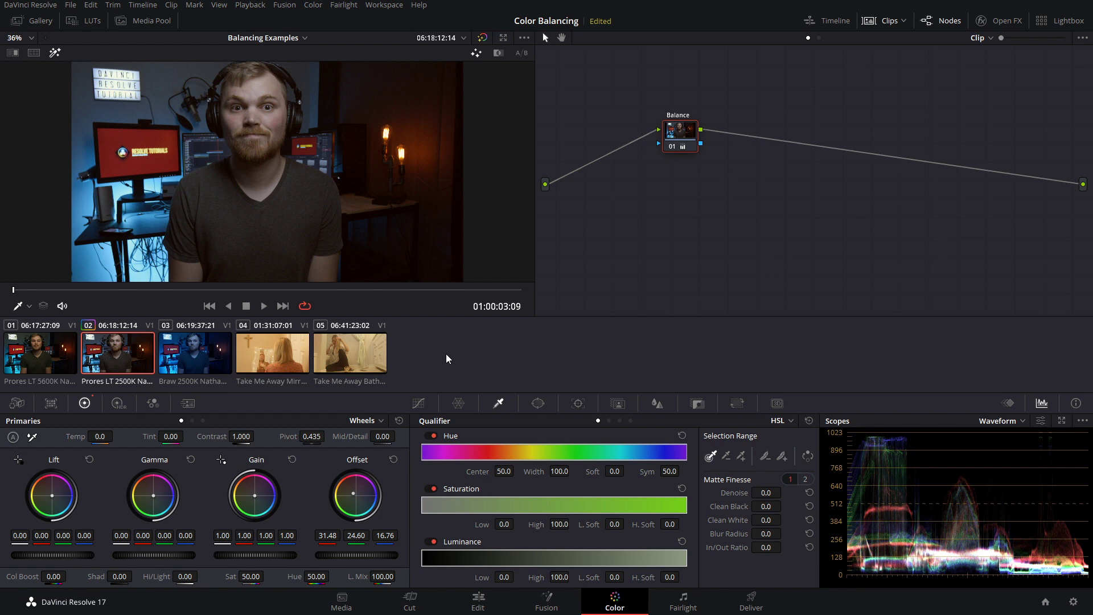
pyautogui.click(203, 421)
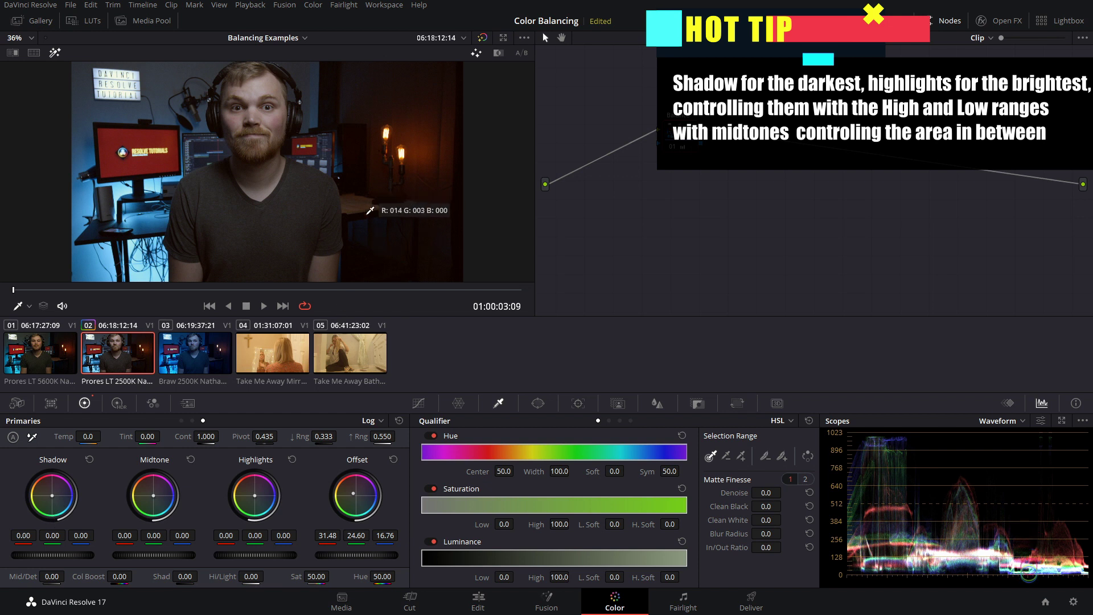
# - Set Log Shadow to -0.06/-0.01/0.04 and Low Range to 0.255
pyautogui.moveTo(23, 535); pyautogui.dragTo(86, 535)
pyautogui.moveTo(53, 535); pyautogui.dragTo(52, 536)
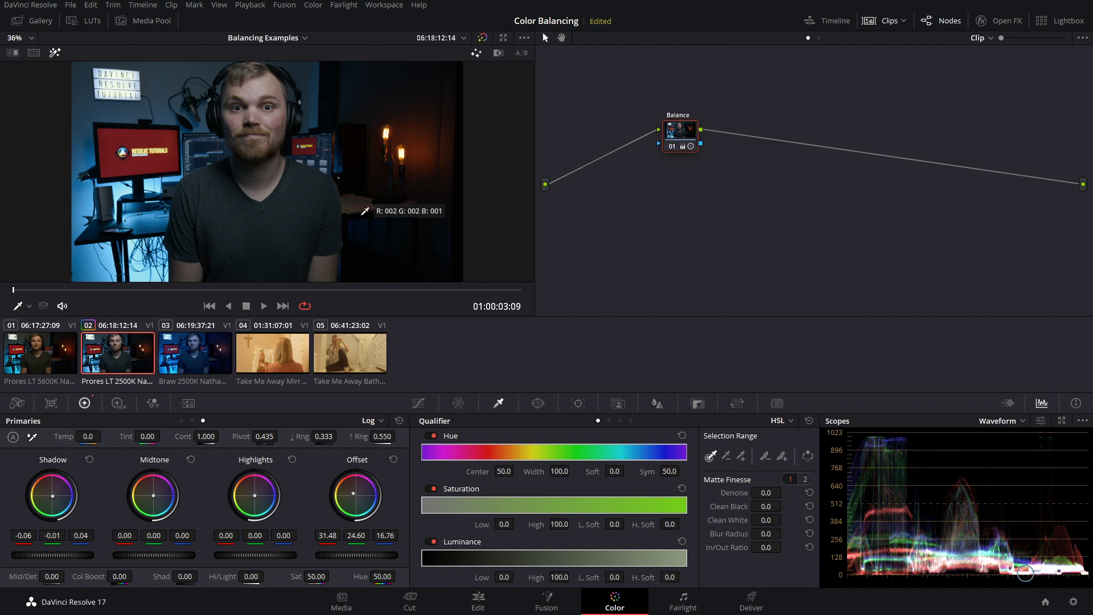
pyautogui.moveTo(324, 436); pyautogui.dragTo(311, 436)
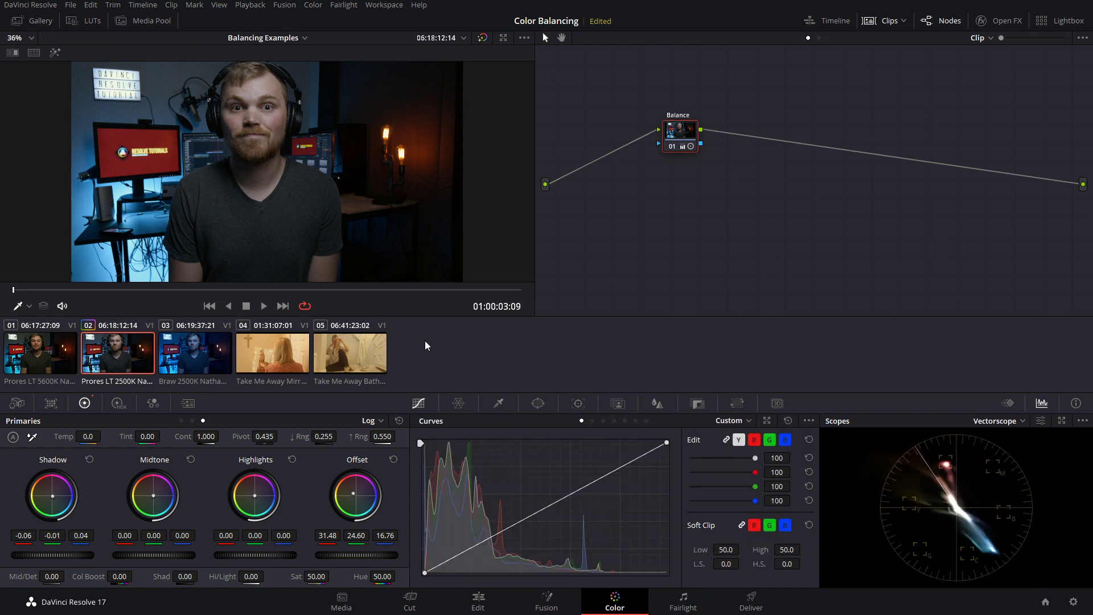
pyautogui.click(51, 366)
# - On the 2500K clip's Balance node, trim gain to 1.02 green and 0.99 blue
pyautogui.click(120, 366)
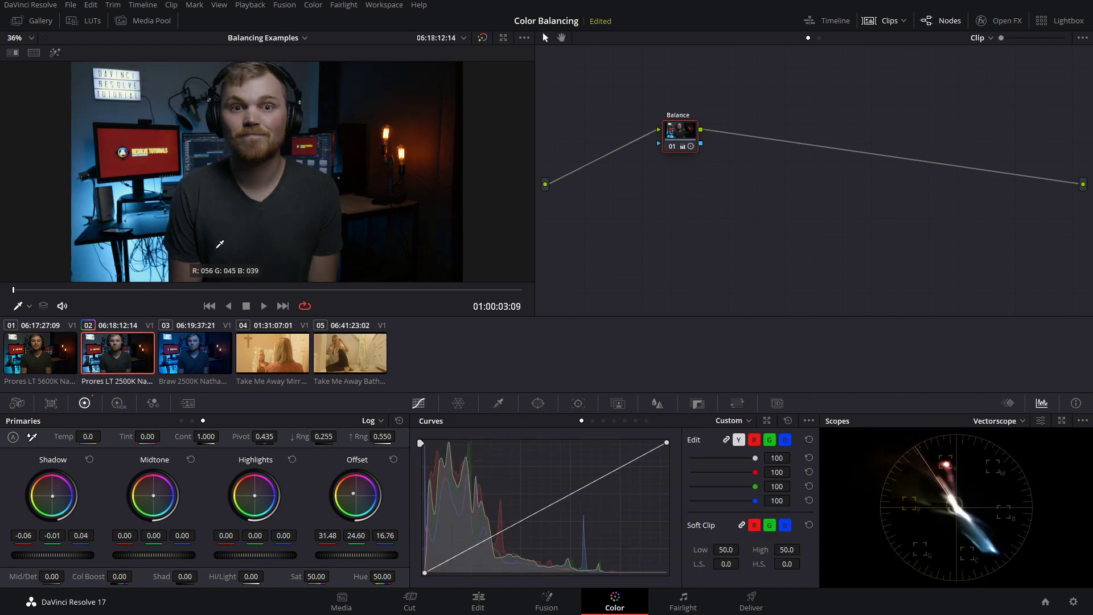
pyautogui.click(182, 420)
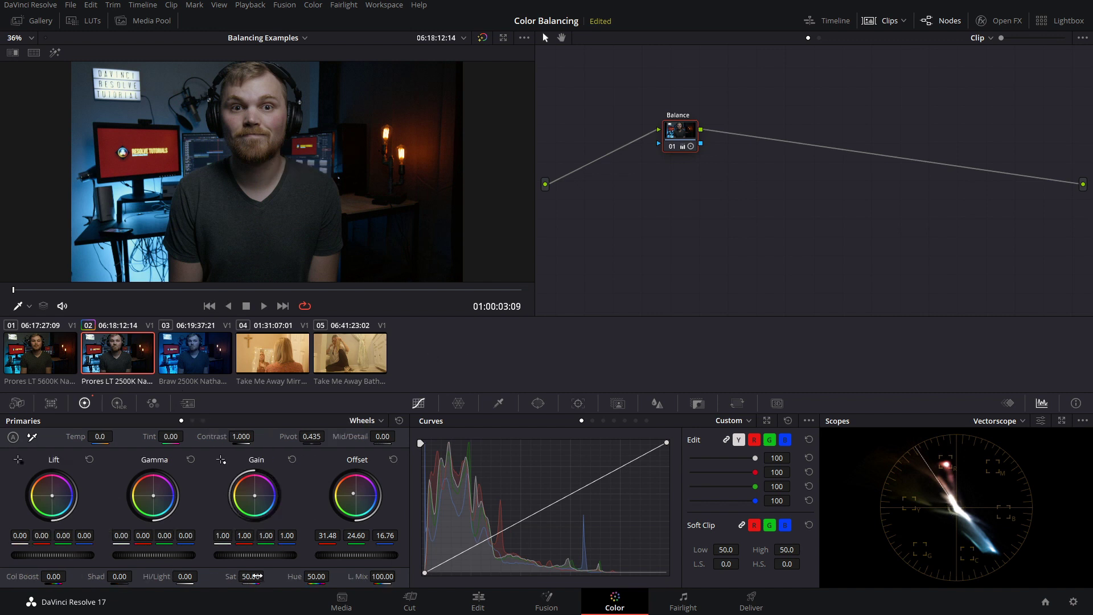
pyautogui.moveTo(287, 535); pyautogui.dragTo(283, 541)
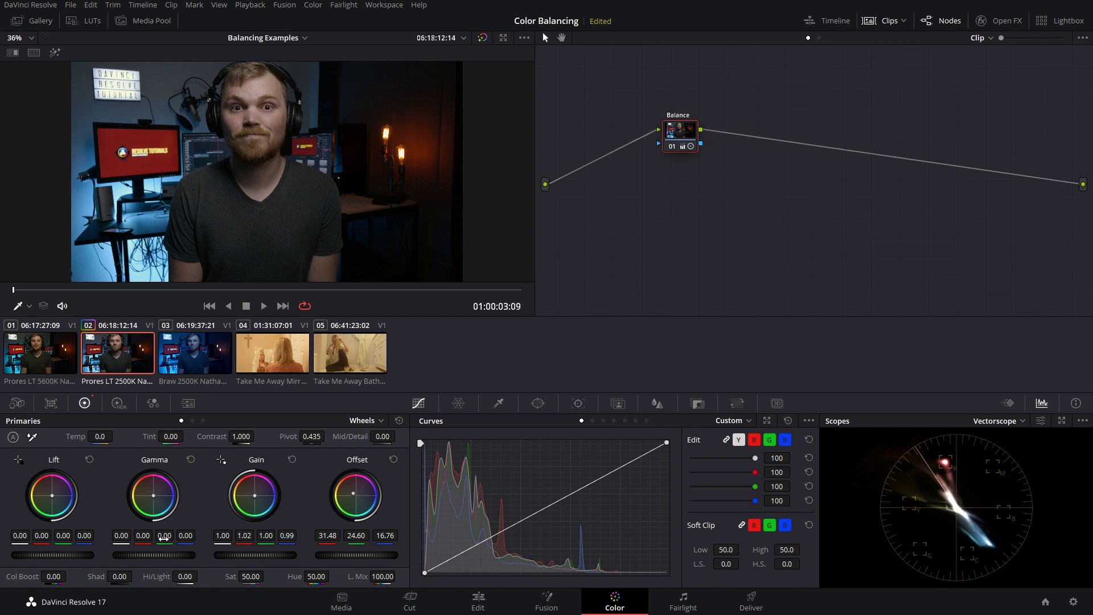
pyautogui.moveTo(165, 536)
pyautogui.mouseDown()
pyautogui.moveTo(186, 535)
pyautogui.moveTo(188, 522)
pyautogui.mouseUp()
# - Add a serial node after Balance labelled 'Skin Warp'
pyautogui.hotkey('alt', 's')
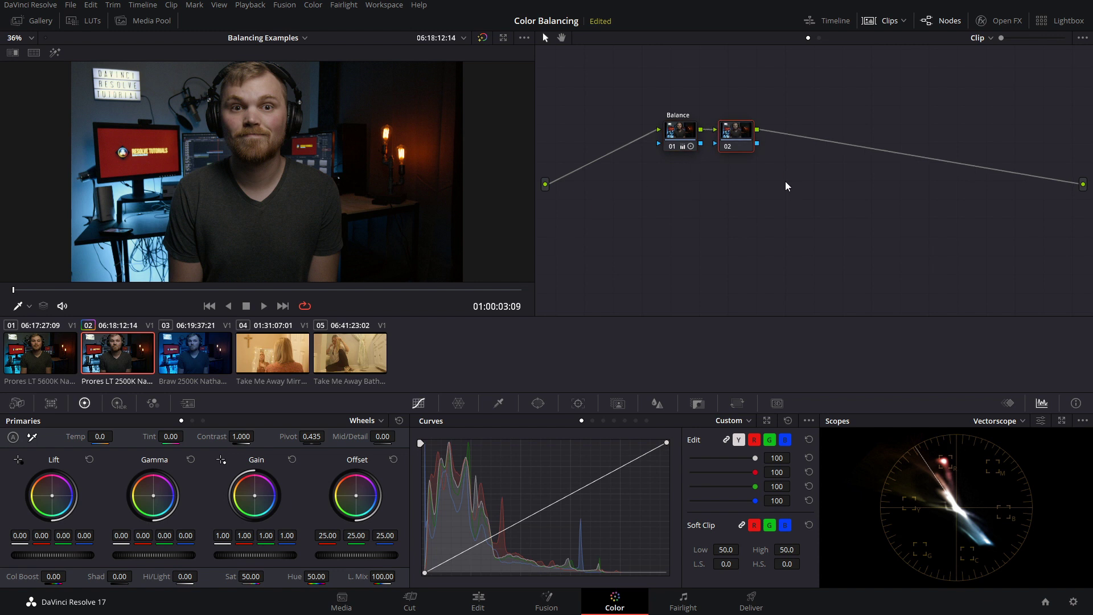
pyautogui.write('Skin Warp')
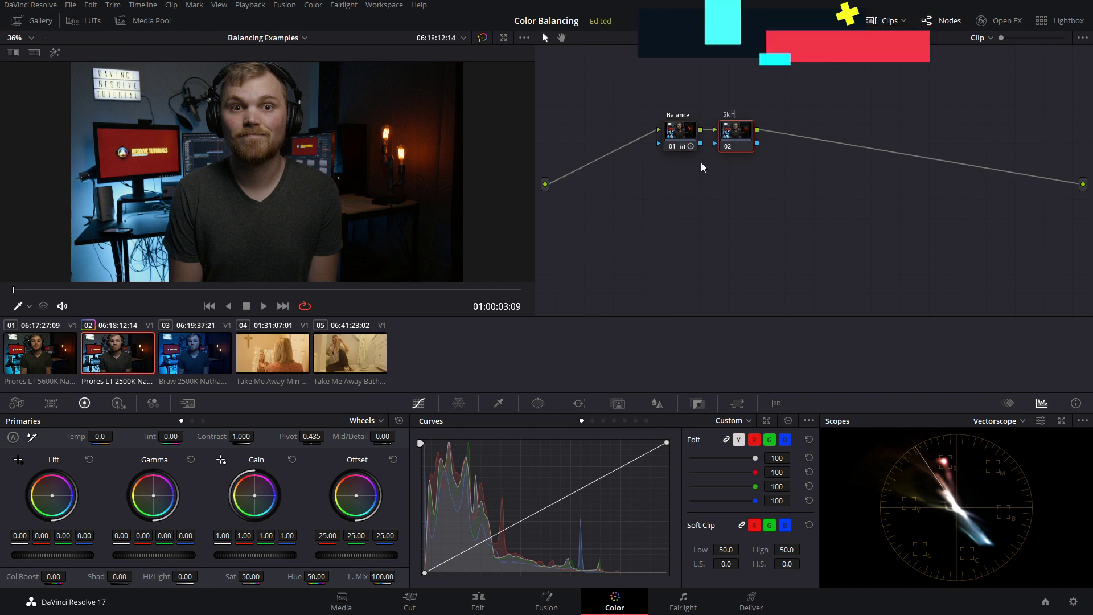
pyautogui.press('Return')
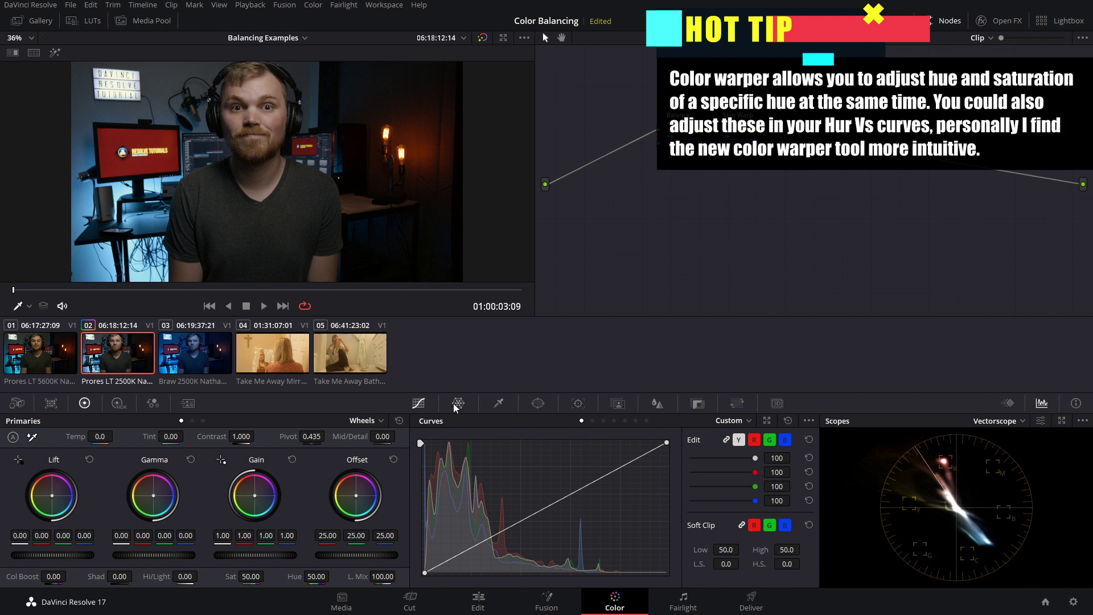
# - Shift the face's skin hue and saturation on a 12×12 Color Warper mesh, comparing with the grade bypassed
pyautogui.click(458, 403)
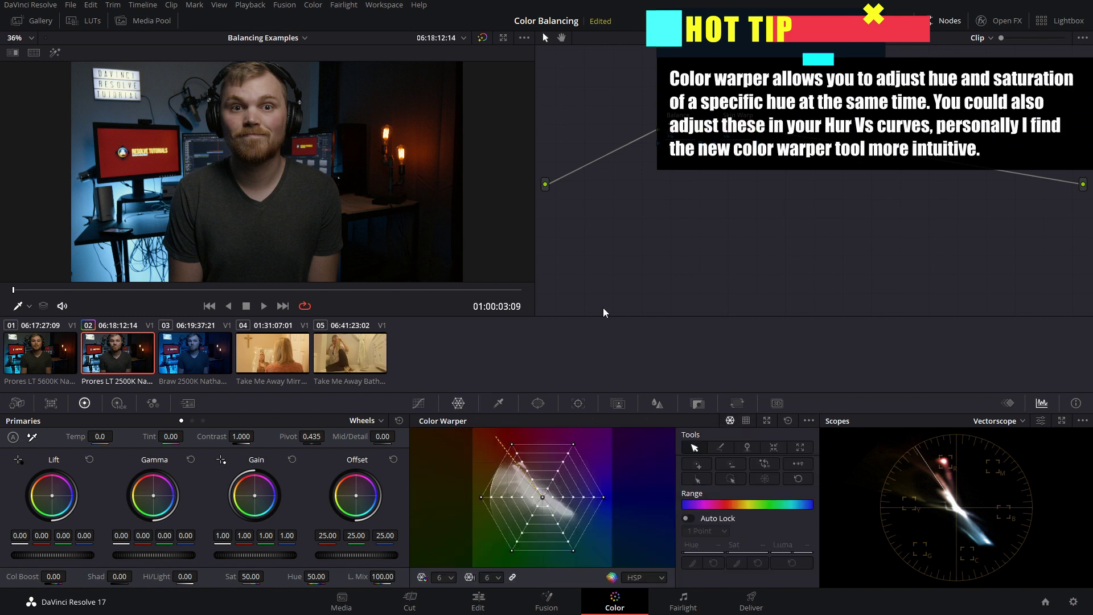
pyautogui.click(447, 578)
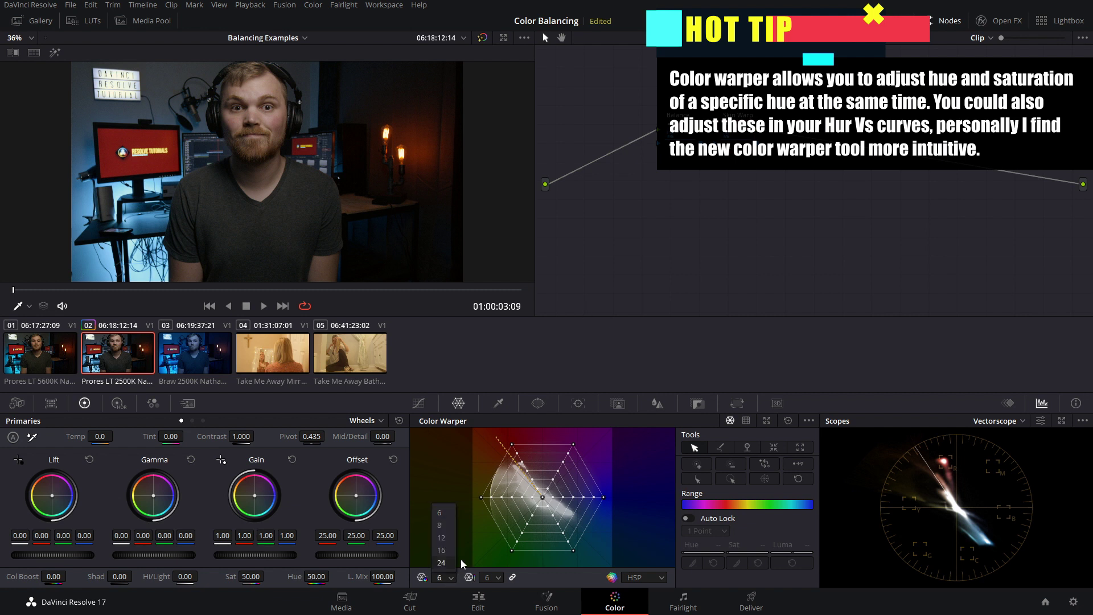
pyautogui.click(452, 525)
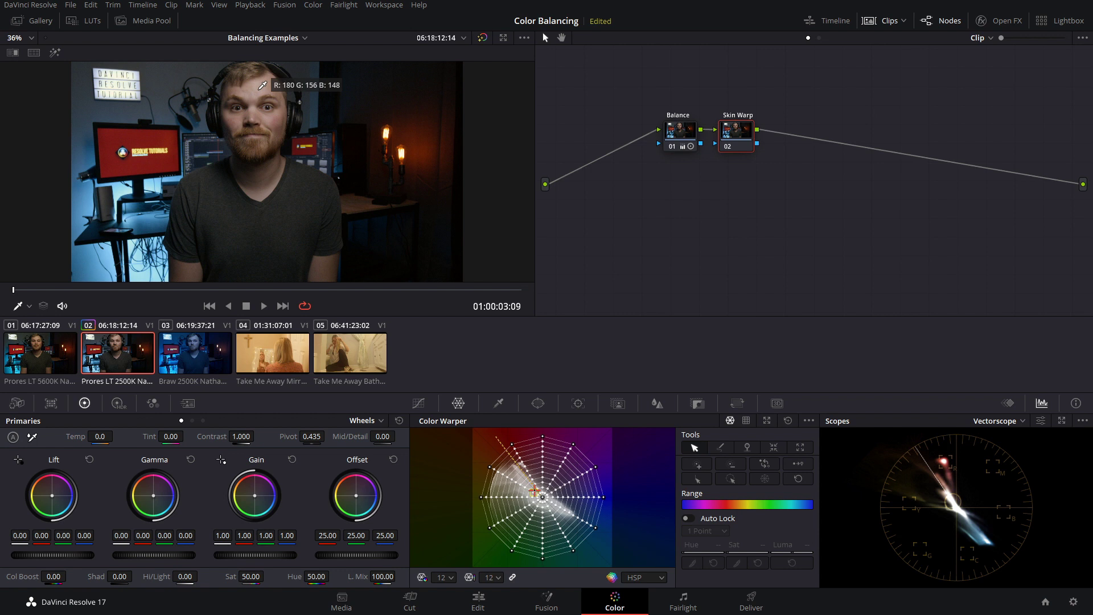
pyautogui.click(263, 86)
pyautogui.moveTo(262, 86); pyautogui.dragTo(257, 81)
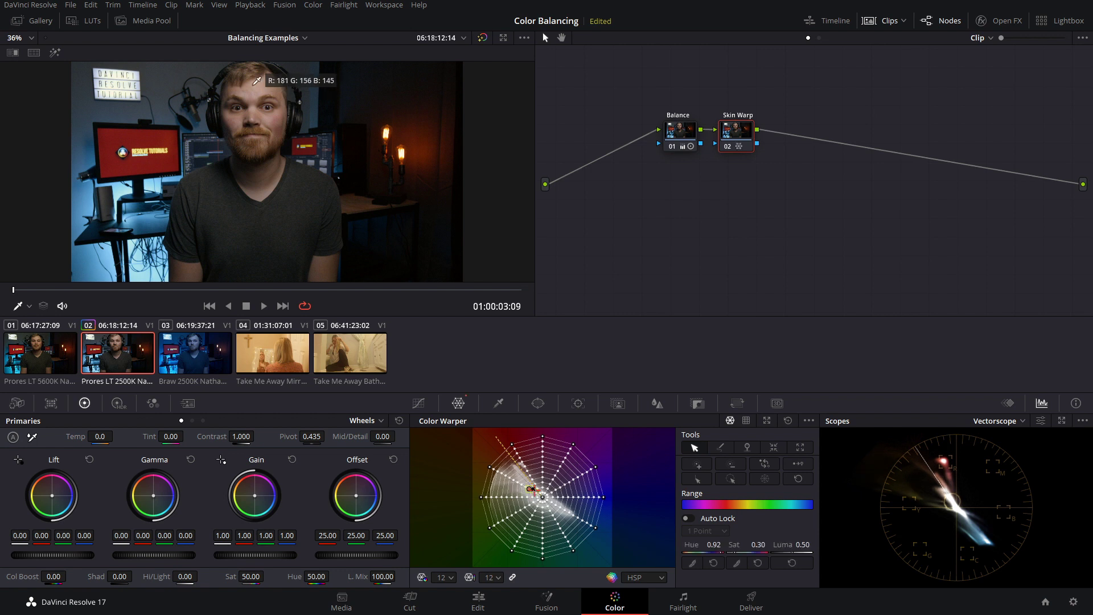
pyautogui.moveTo(257, 80); pyautogui.dragTo(259, 82)
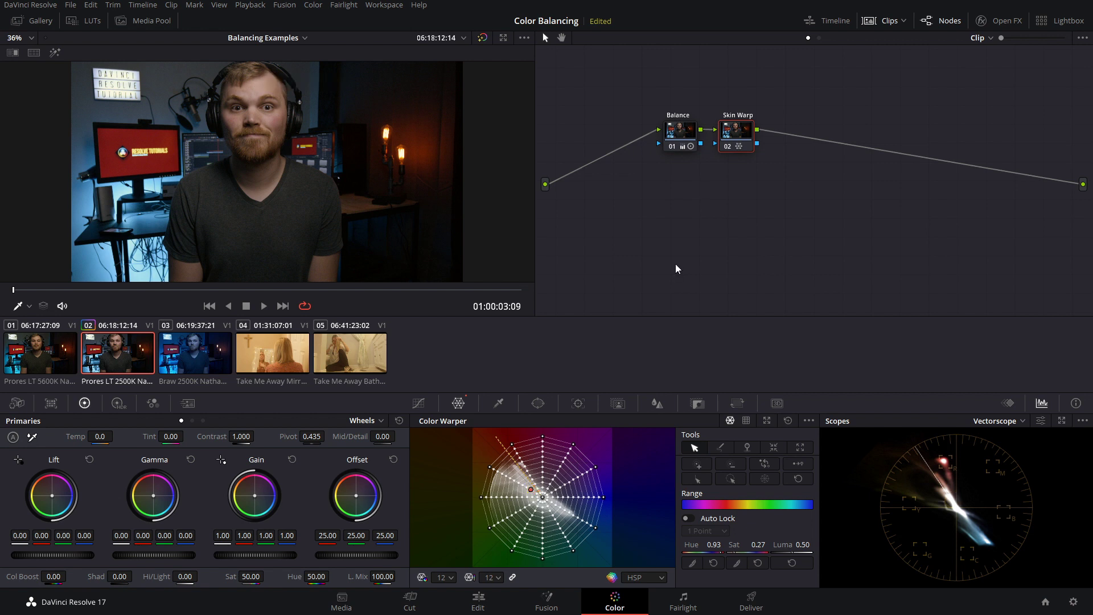
pyautogui.hotkey('shift', 'd')
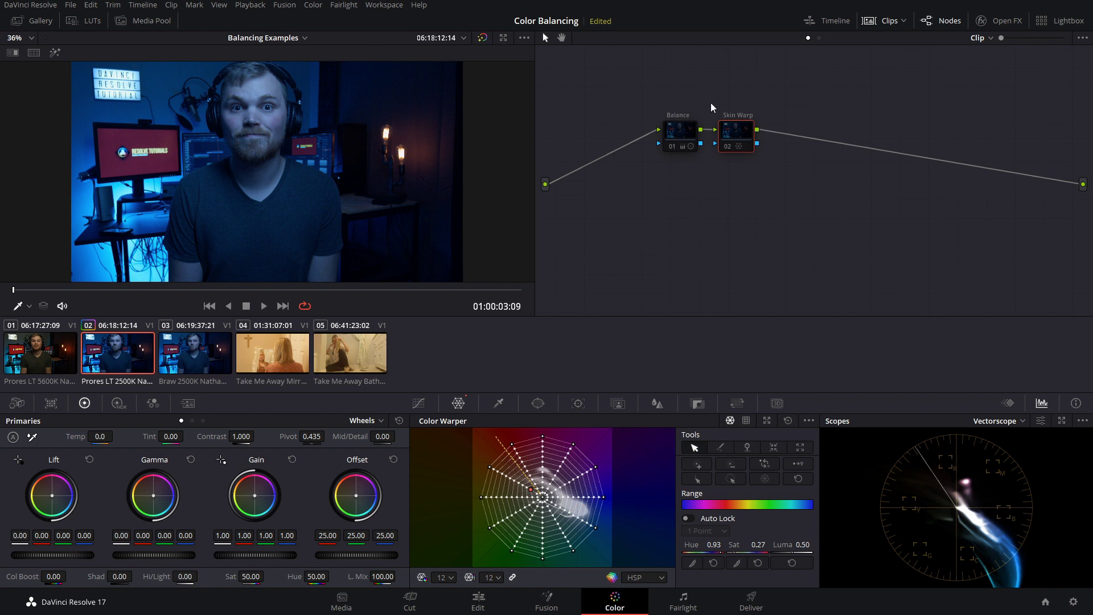
pyautogui.click(680, 131)
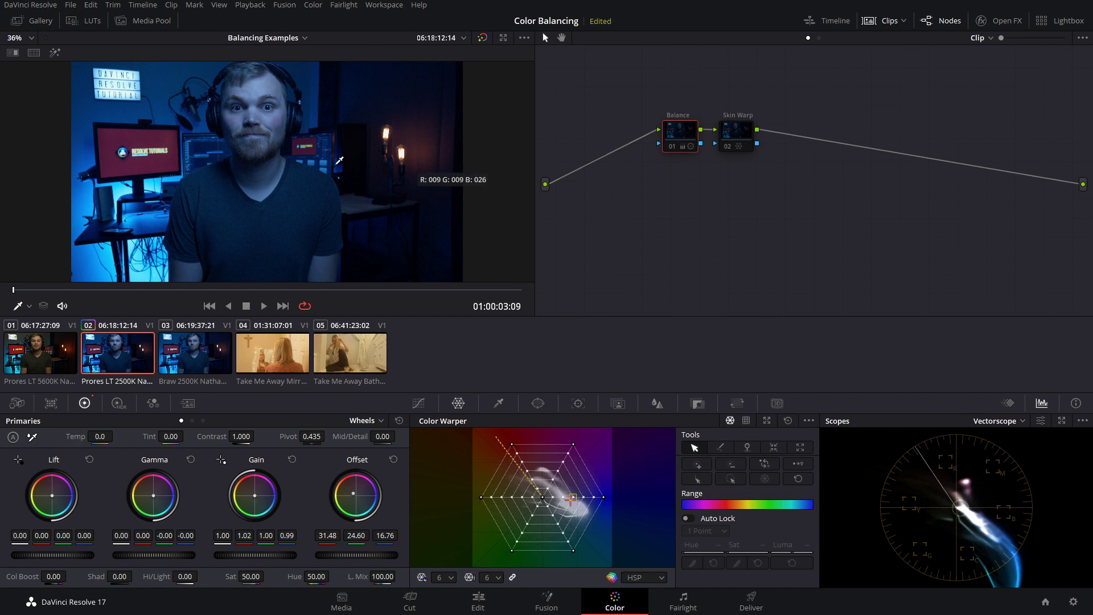
# - Re-enable the grade, then raise Temp on clip 03, the BRAW 2500K interview
pyautogui.hotkey('ctrl', 'd')
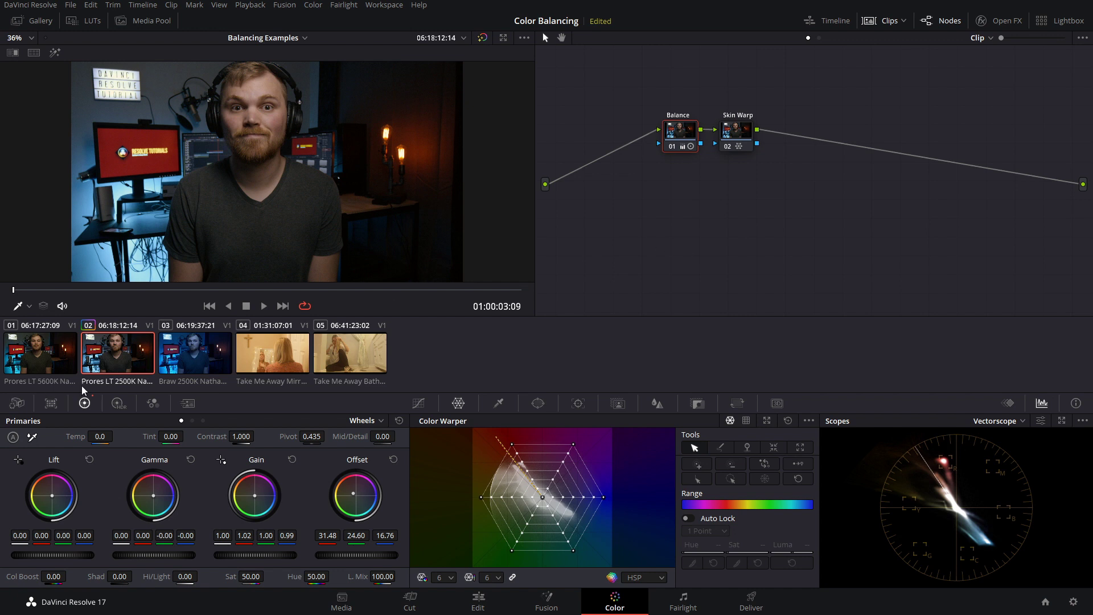
pyautogui.click(191, 354)
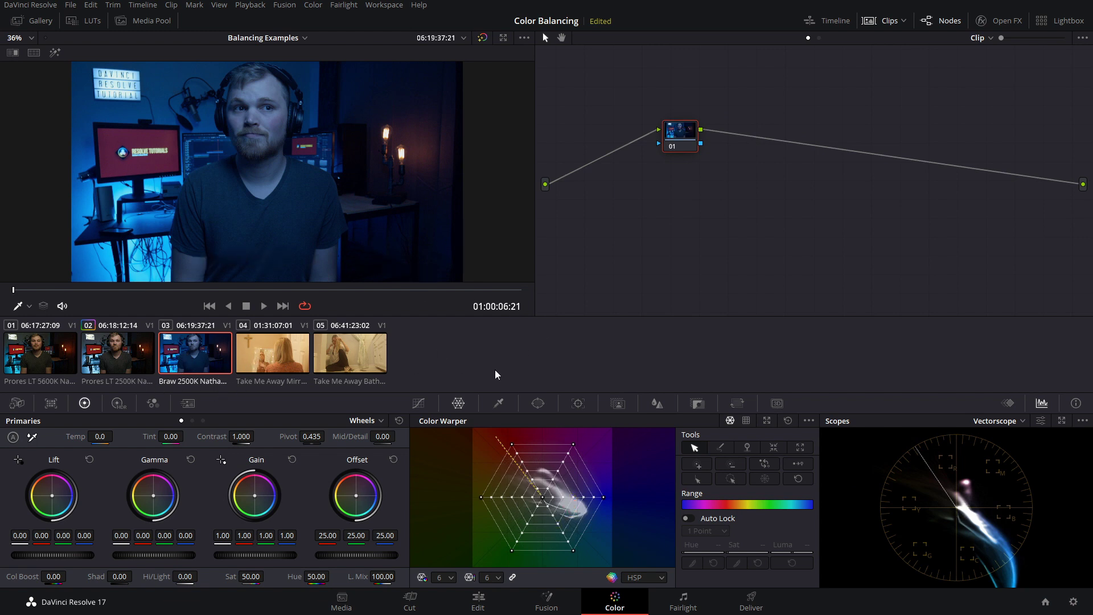
pyautogui.moveTo(99, 437); pyautogui.dragTo(125, 435)
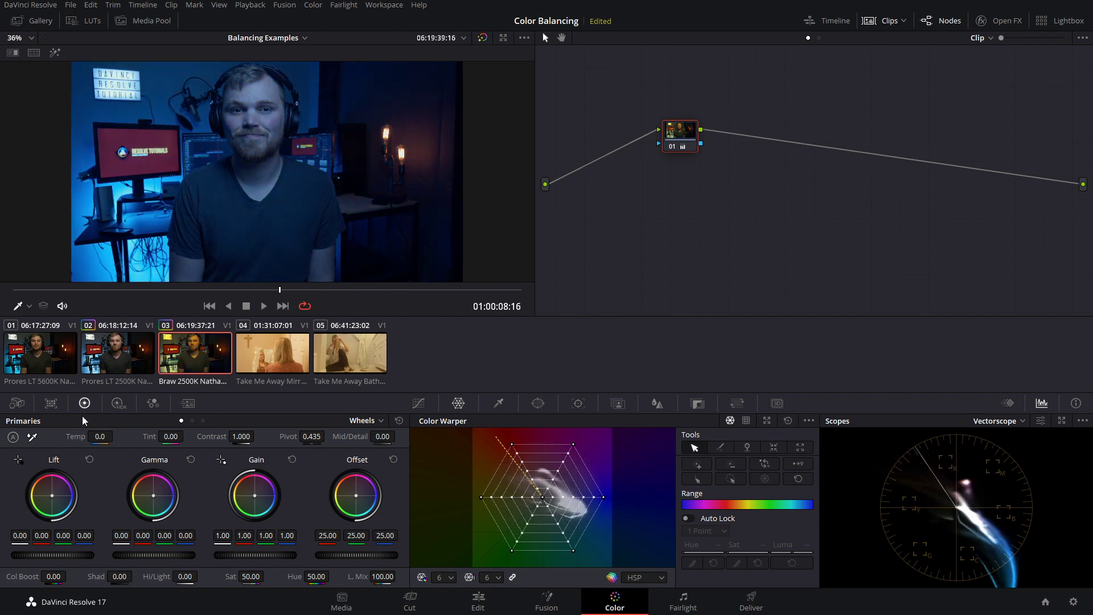
# - Decode clip 03 with its own Camera Raw settings at Color Temp 5600, comparing against clip 01
pyautogui.click(17, 403)
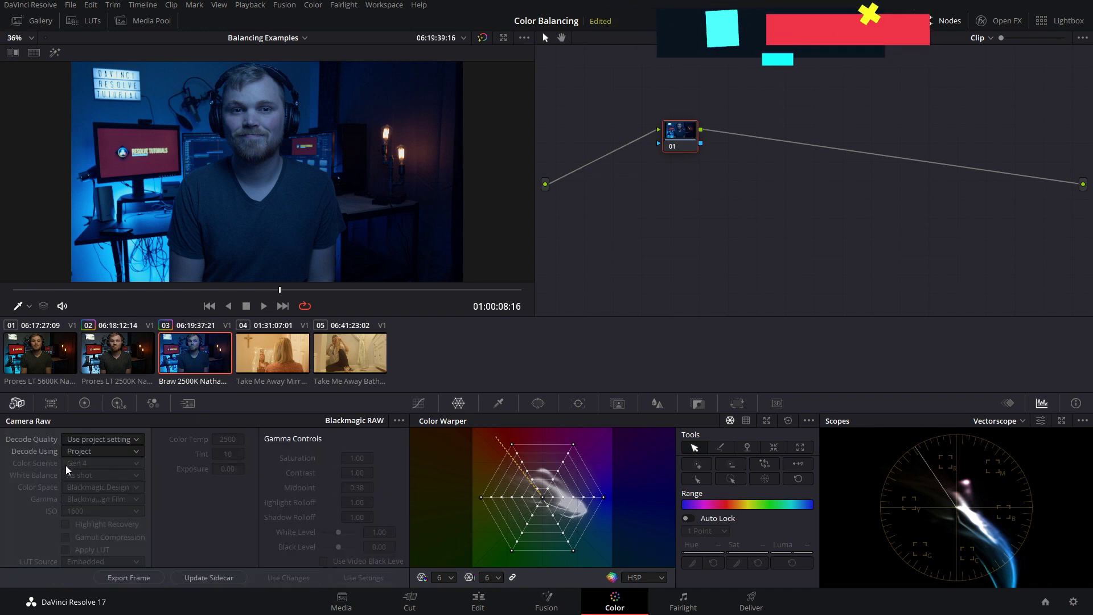
pyautogui.click(71, 451)
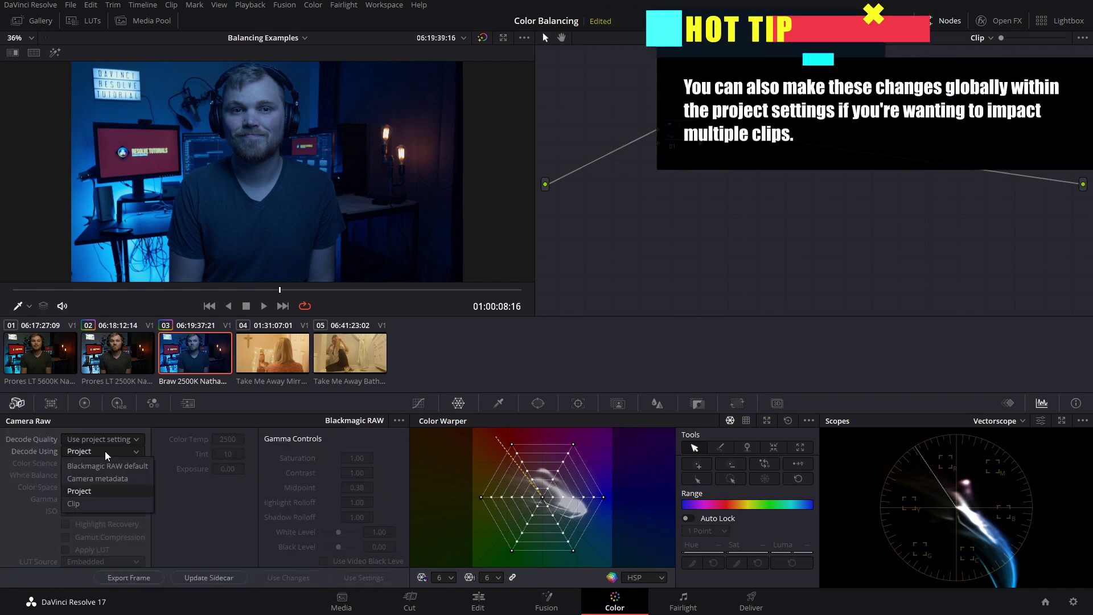
pyautogui.click(74, 504)
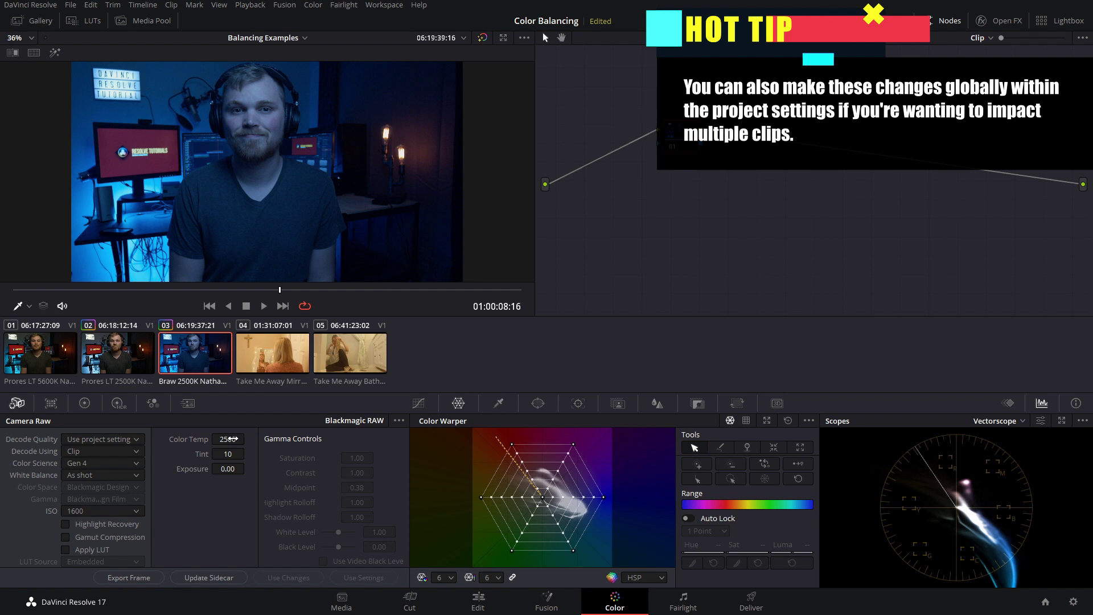
pyautogui.click(230, 439)
pyautogui.write('5600')
pyautogui.press('Return')
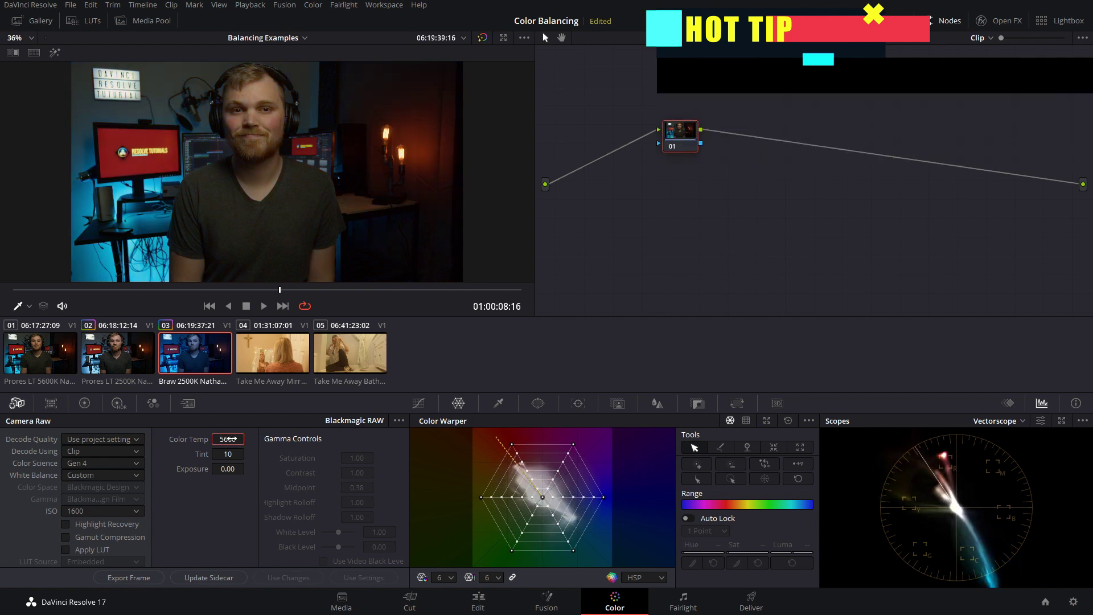
pyautogui.click(57, 358)
pyautogui.click(197, 354)
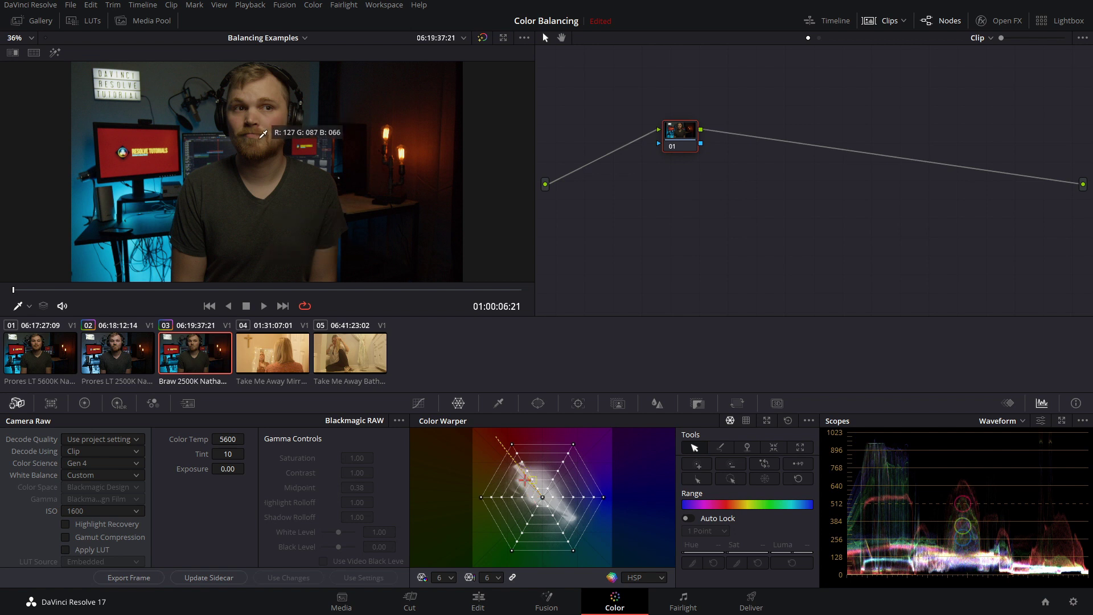
# - Select the mirror-scene clip 04 and scrub to a later frame
pyautogui.click(291, 356)
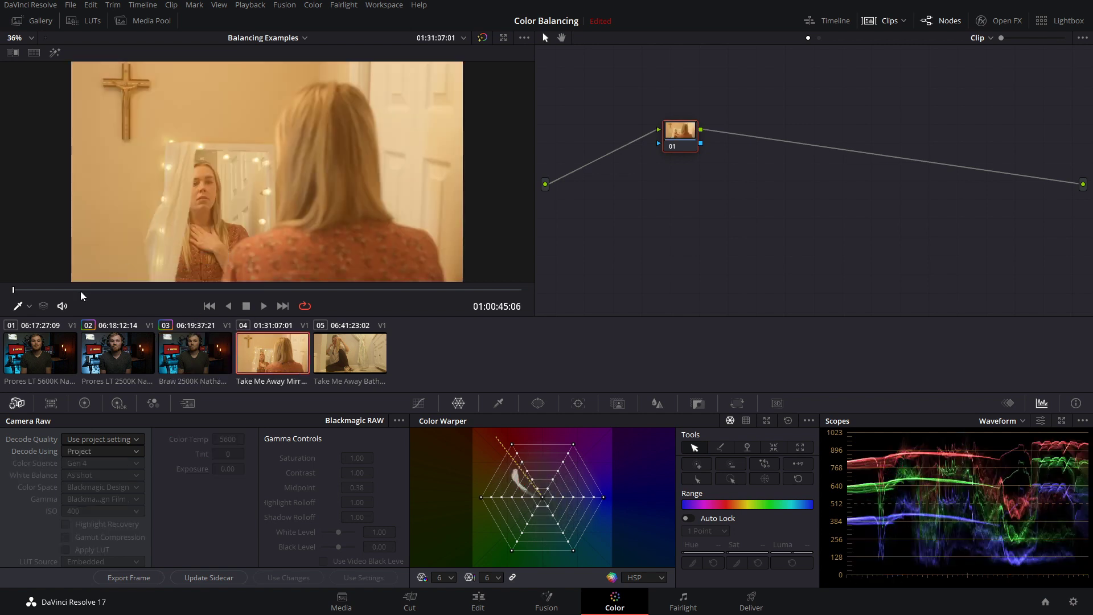
pyautogui.moveTo(80, 292); pyautogui.dragTo(179, 292)
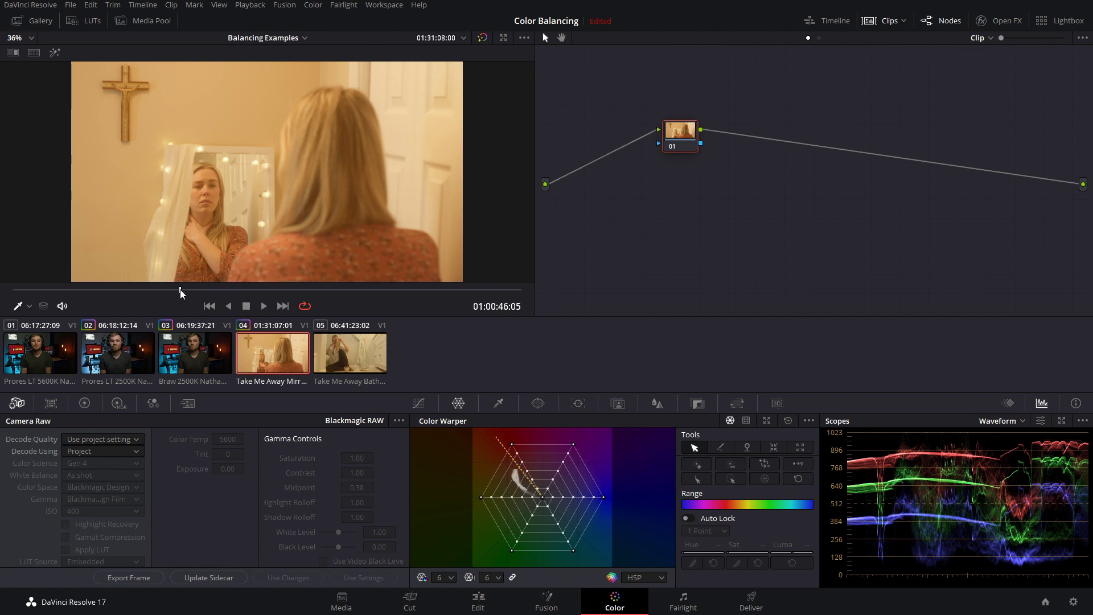
pyautogui.moveTo(181, 291); pyautogui.dragTo(261, 288)
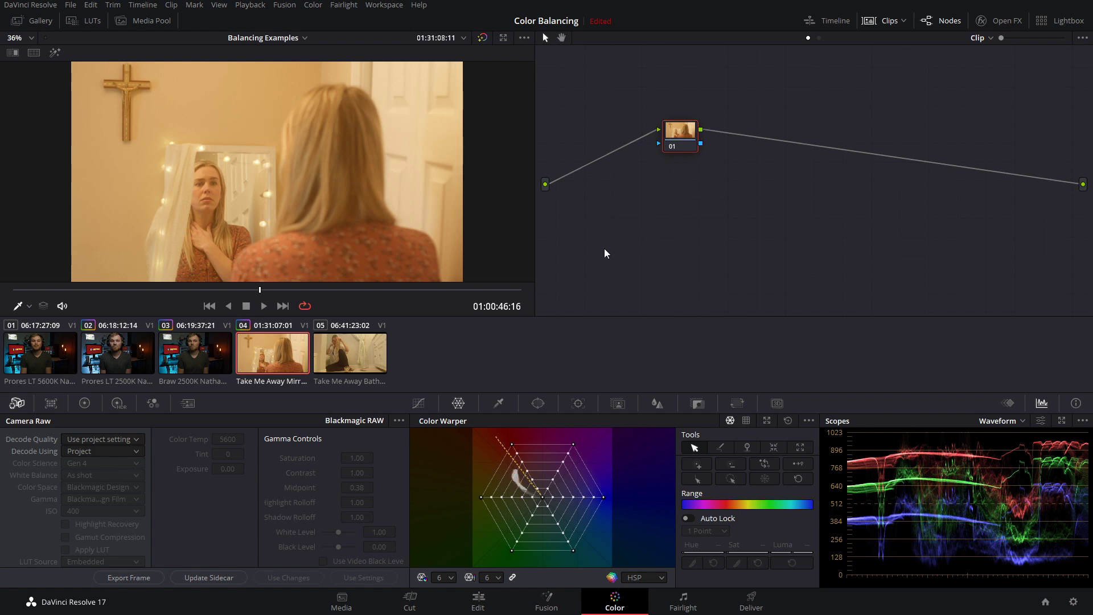
# - Set Camera Raw Decode Using to Clip with a Color Temp of 3200
pyautogui.click(137, 451)
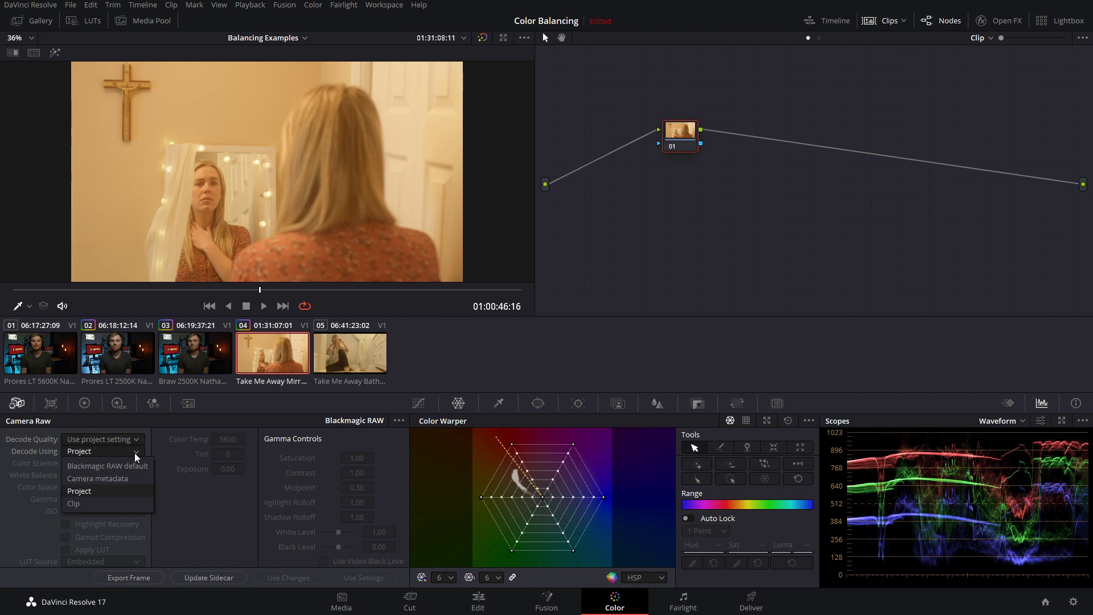
pyautogui.click(85, 481)
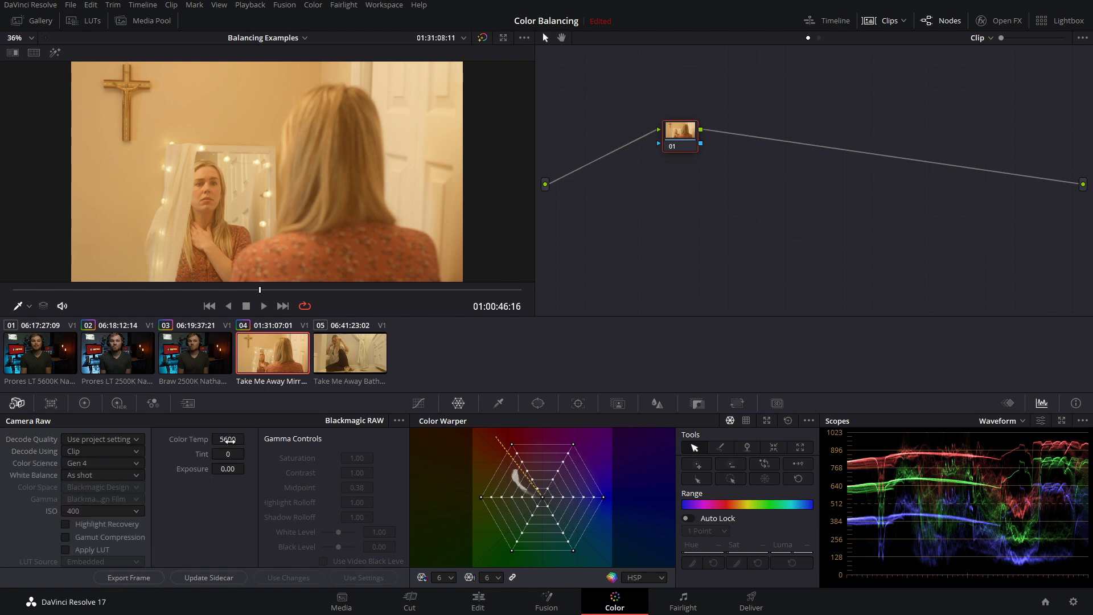
pyautogui.click(230, 440)
pyautogui.write('32')
pyautogui.press('Return')
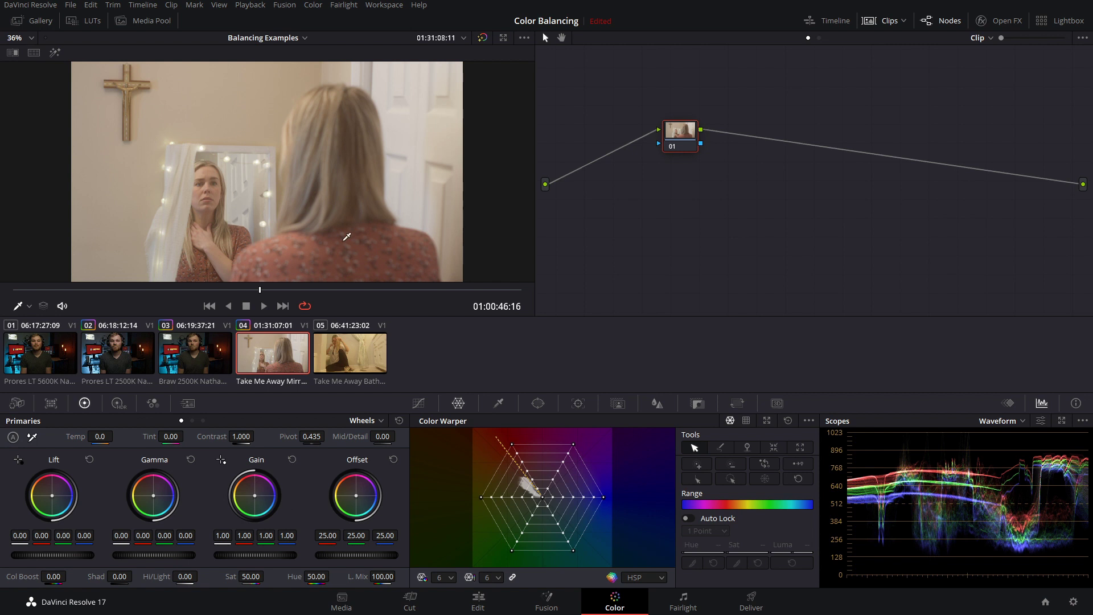
pyautogui.moveTo(286, 536); pyautogui.dragTo(240, 540)
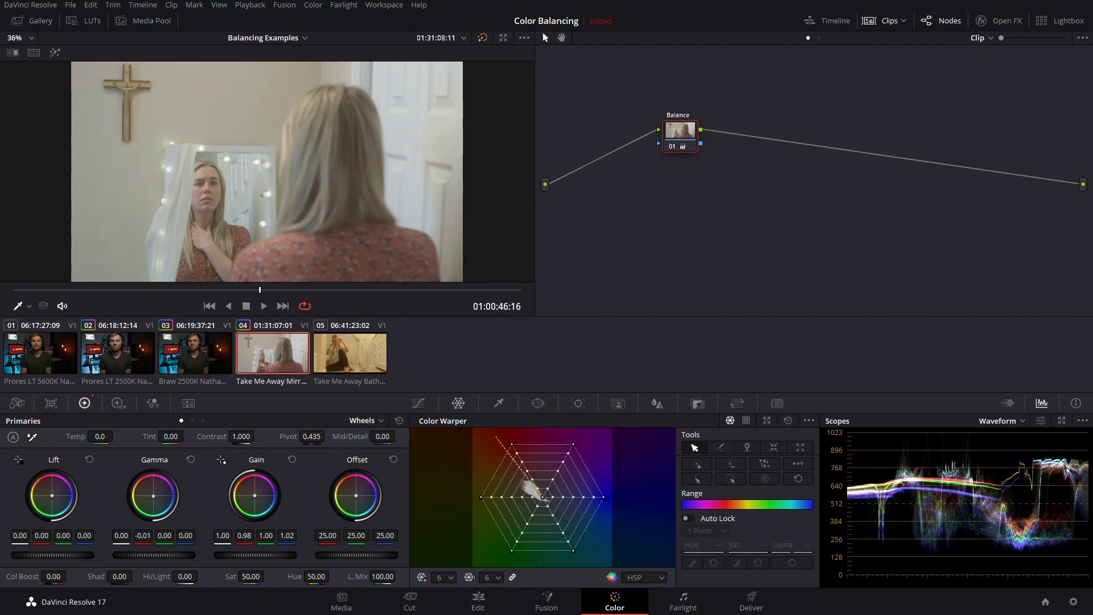
pyautogui.click(190, 459)
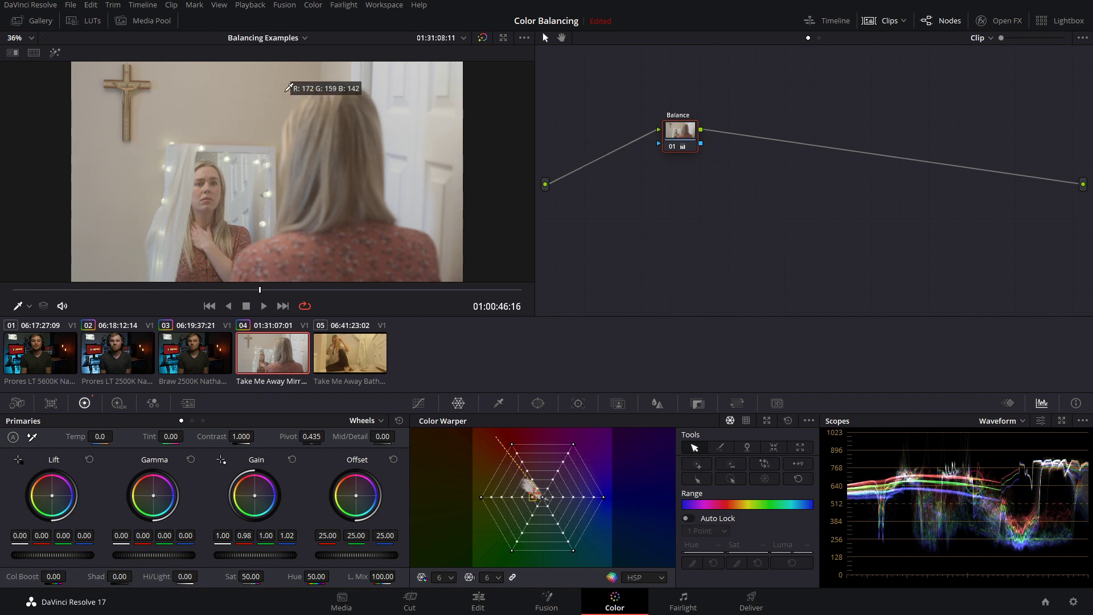
pyautogui.press('Left')
pyautogui.press('Left')
pyautogui.press('Left')
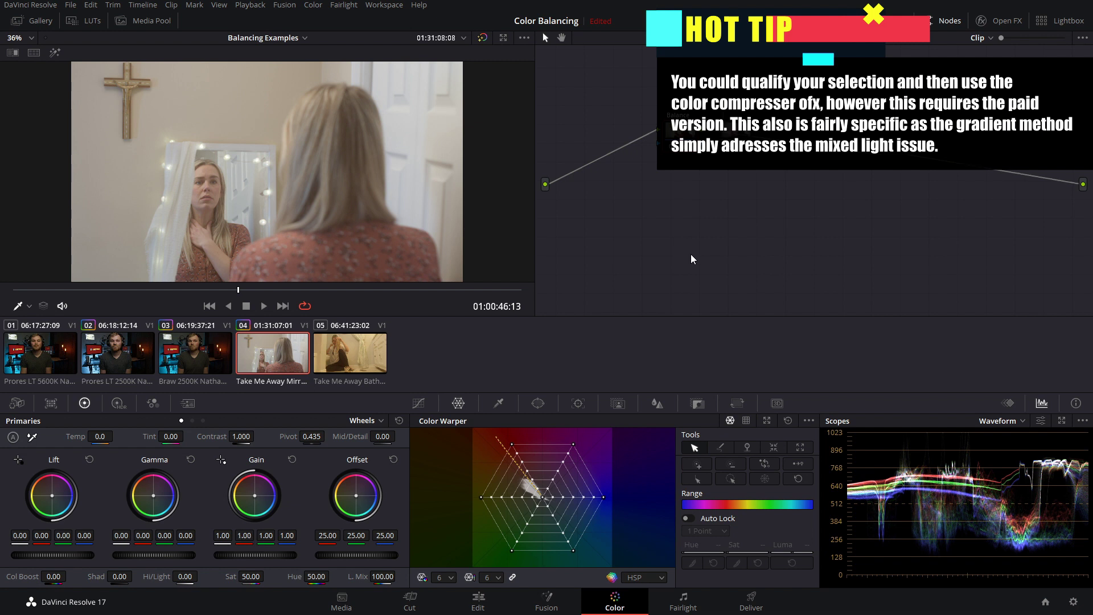
pyautogui.click(534, 405)
# - Add a soft linear gradient window, rotated about -90° and panned toward the frame's left
pyautogui.scroll(-1, 476, 533)
pyautogui.click(436, 572)
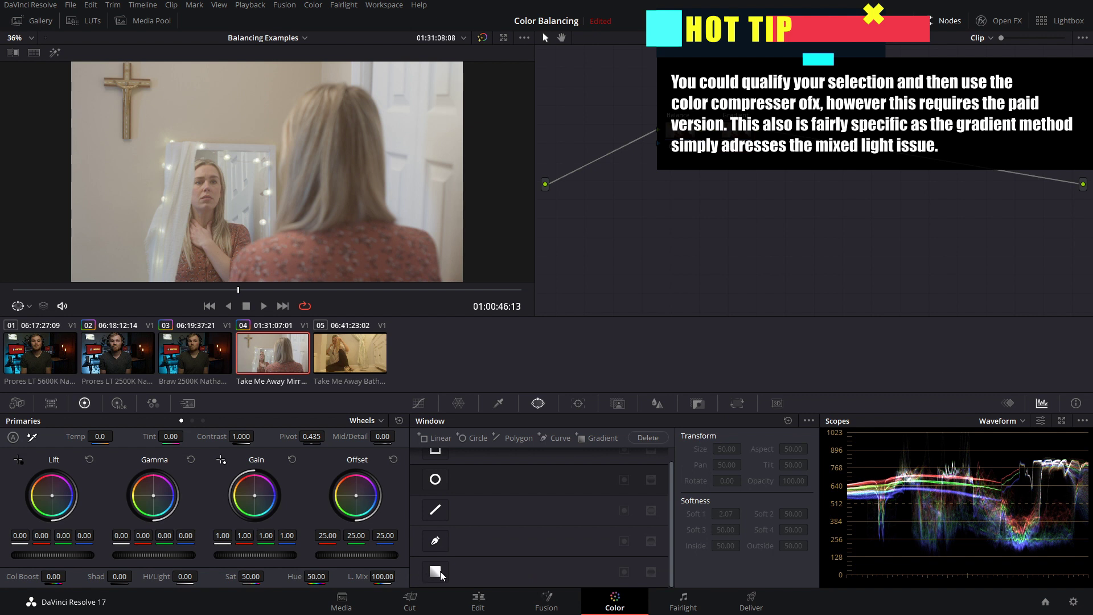
pyautogui.click(55, 52)
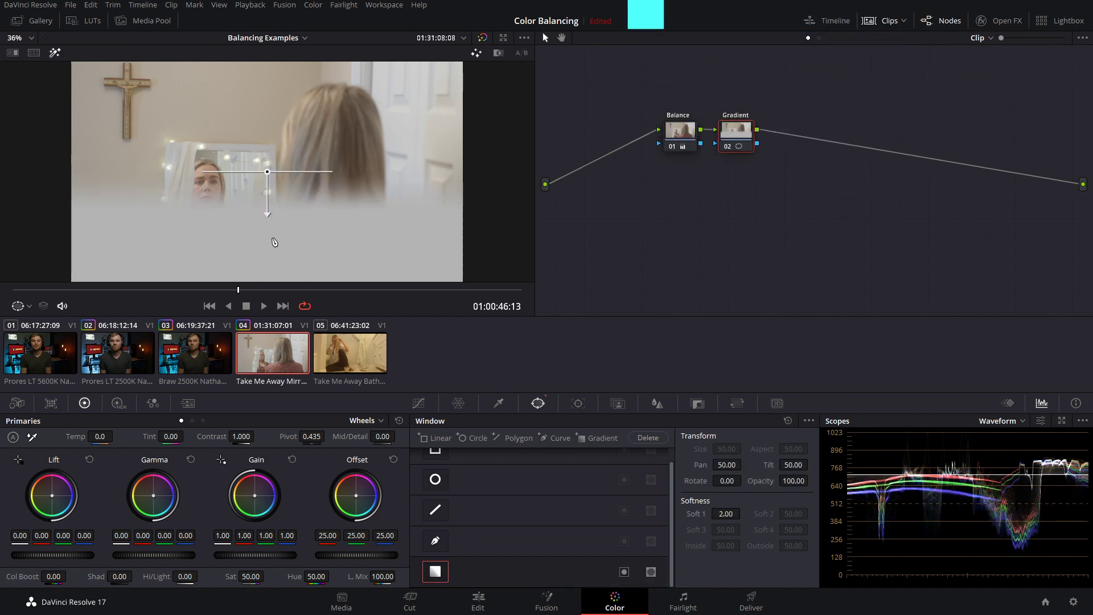
pyautogui.moveTo(268, 200); pyautogui.dragTo(265, 210)
pyautogui.moveTo(332, 171); pyautogui.dragTo(540, 180)
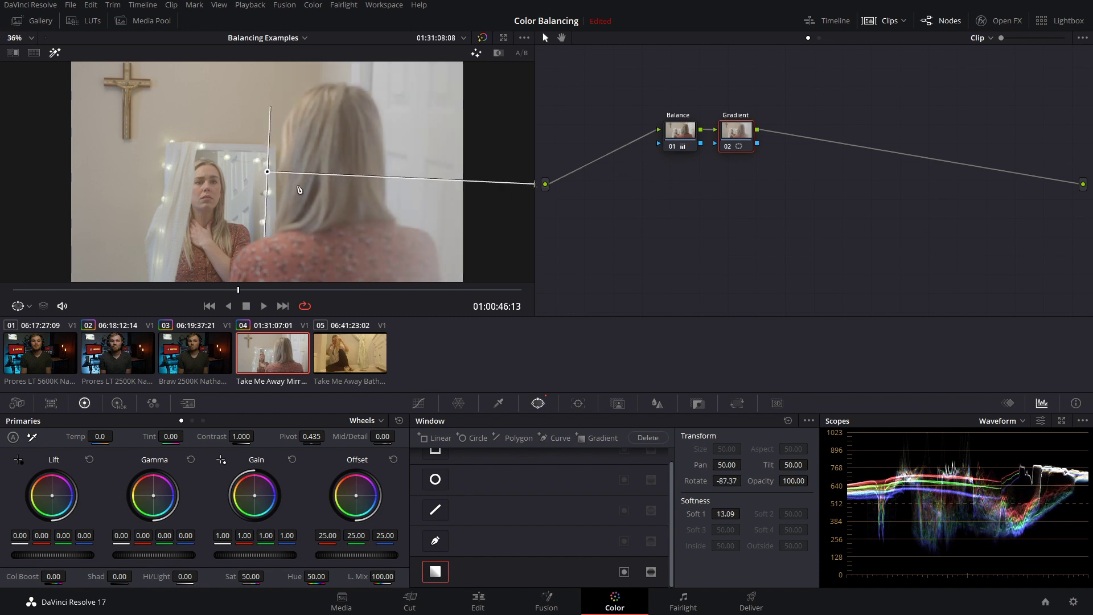
pyautogui.moveTo(268, 176); pyautogui.dragTo(72, 177)
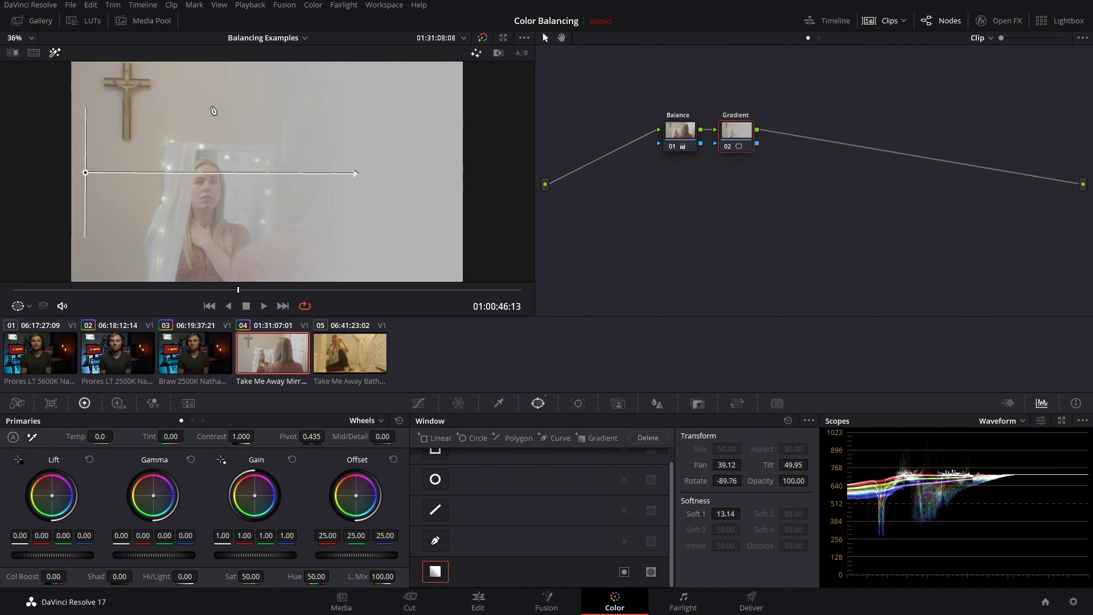
pyautogui.click(55, 54)
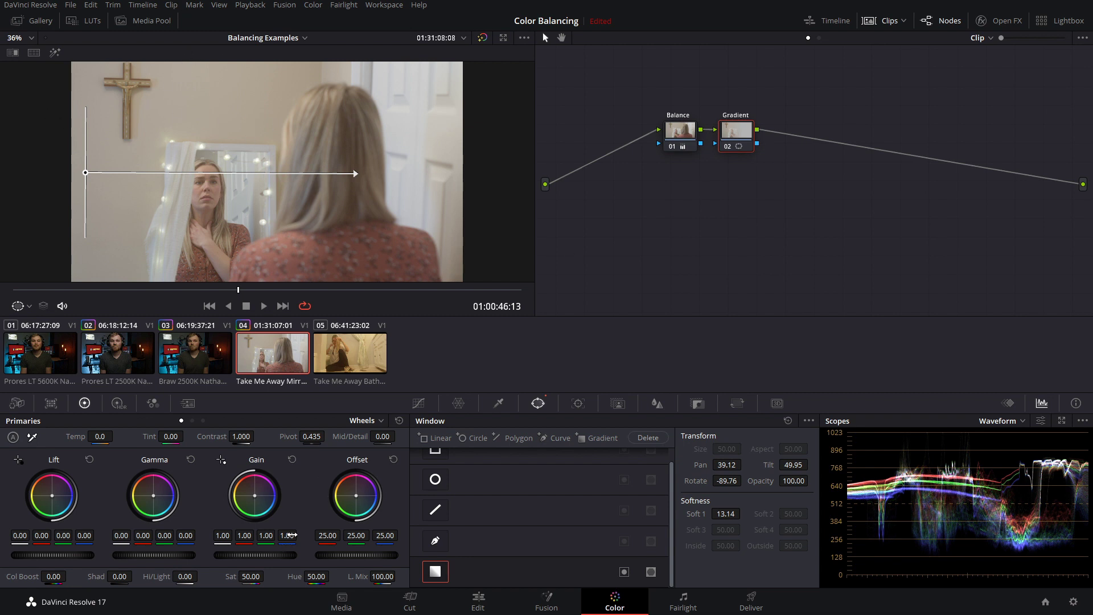
# - Lower the gradient area's blue gain to 0.98, toggling the node to compare and reviewing playback
pyautogui.moveTo(287, 536); pyautogui.dragTo(250, 539)
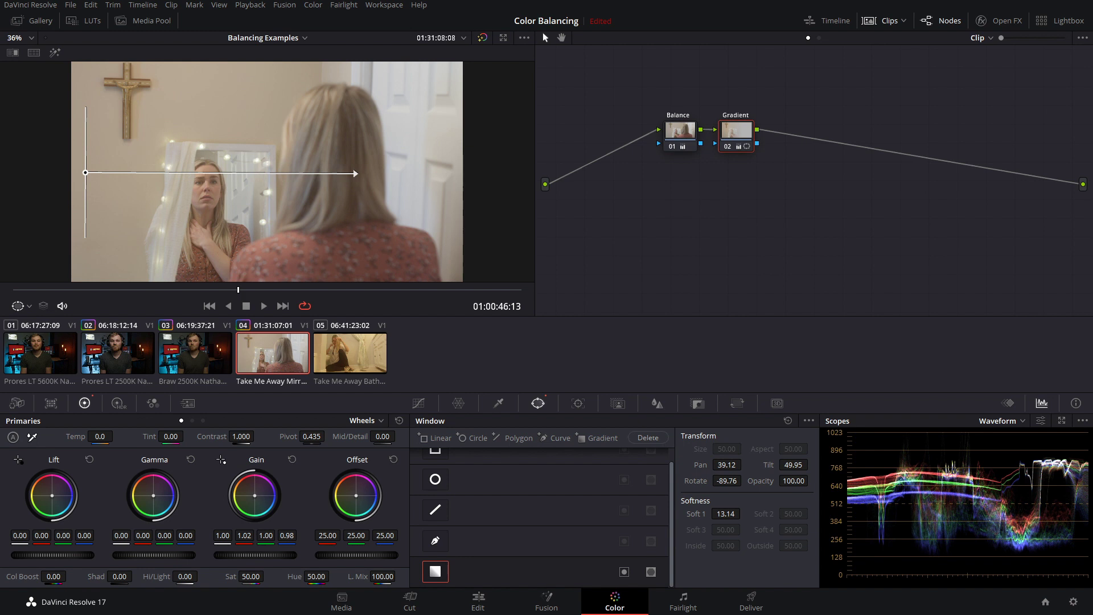
pyautogui.hotkey('ctrl', 'd')
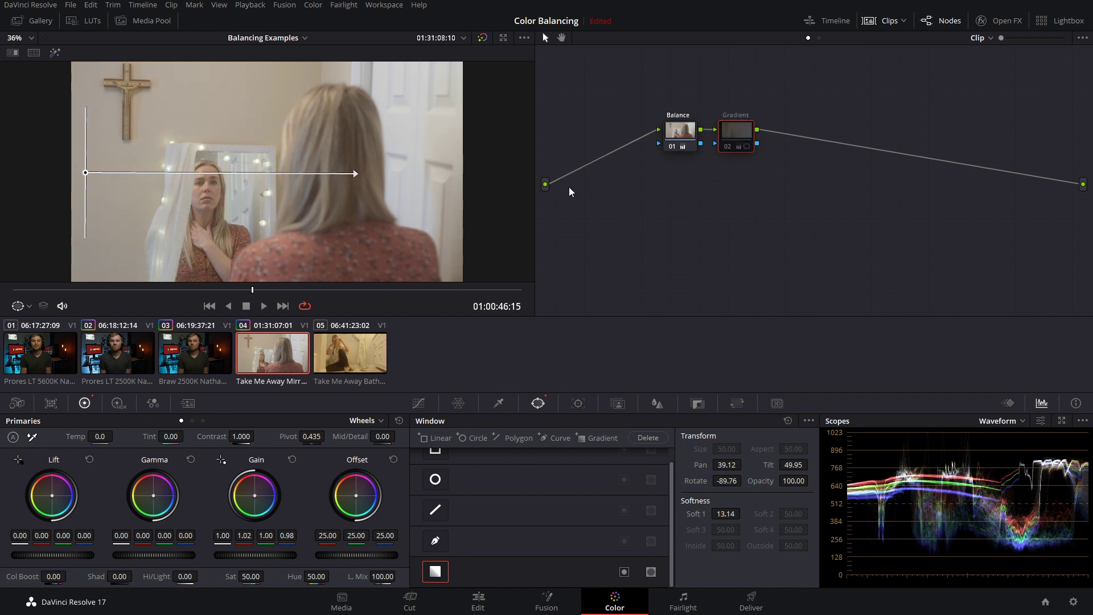
pyautogui.hotkey('ctrl', 'd')
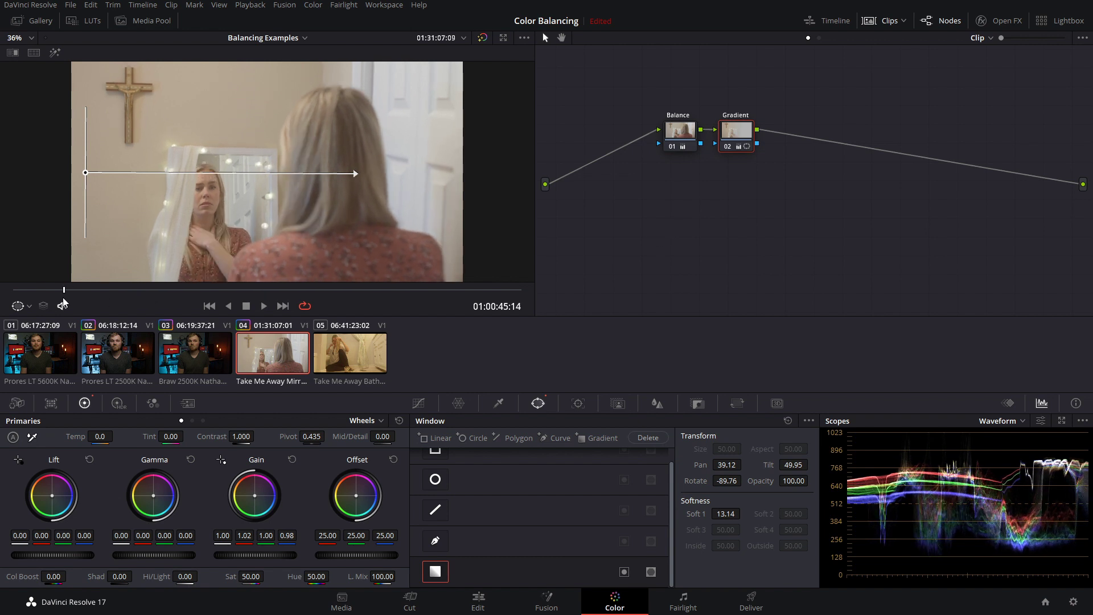
pyautogui.click(28, 294)
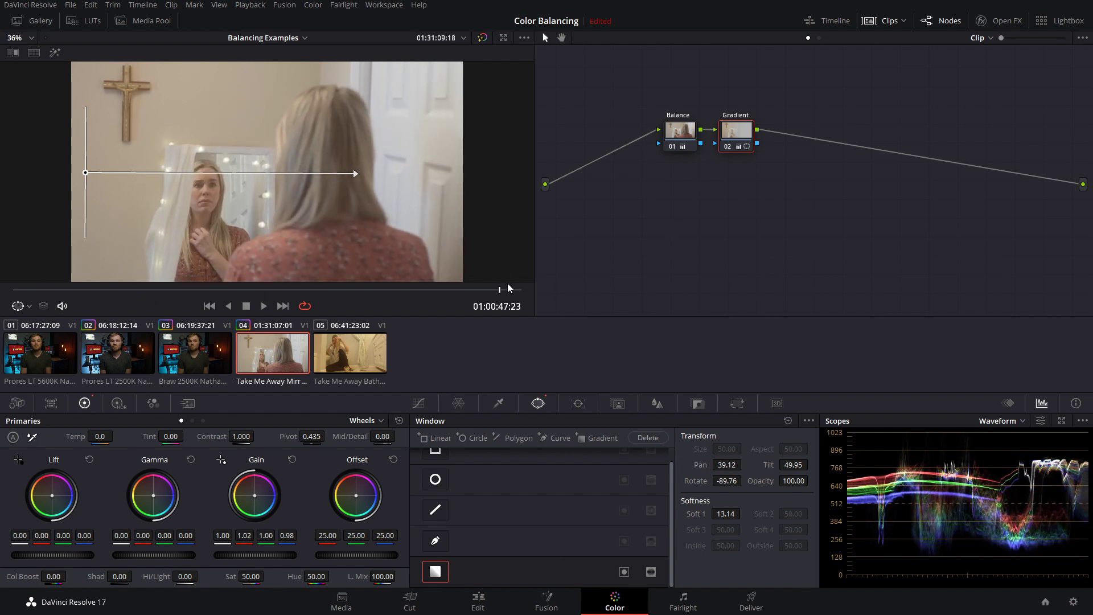
pyautogui.click(224, 296)
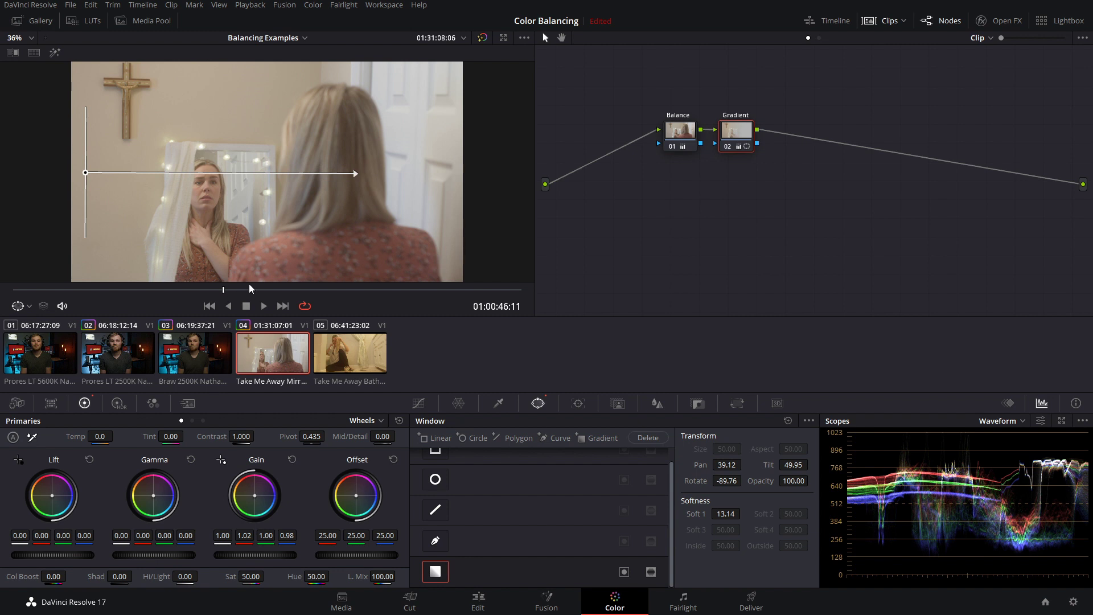
pyautogui.moveTo(225, 292); pyautogui.dragTo(268, 290)
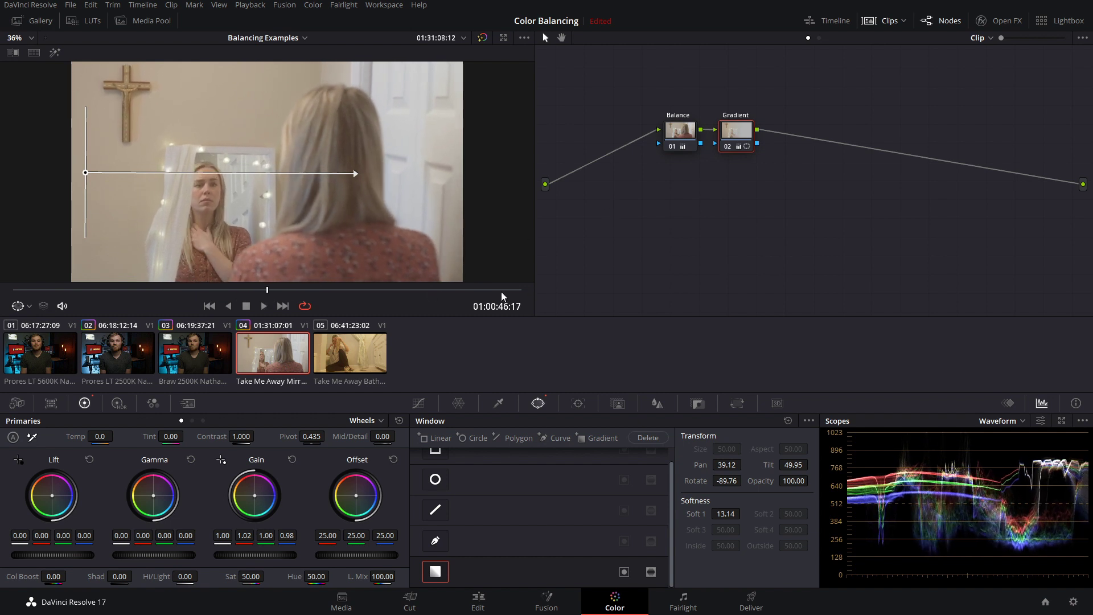
# - Add serial node 03 with Col Boost 7, Saturation 52, Contrast 1.134, Gain 1.10, Mid/Detail -30.50
pyautogui.hotkey('alt', 's')
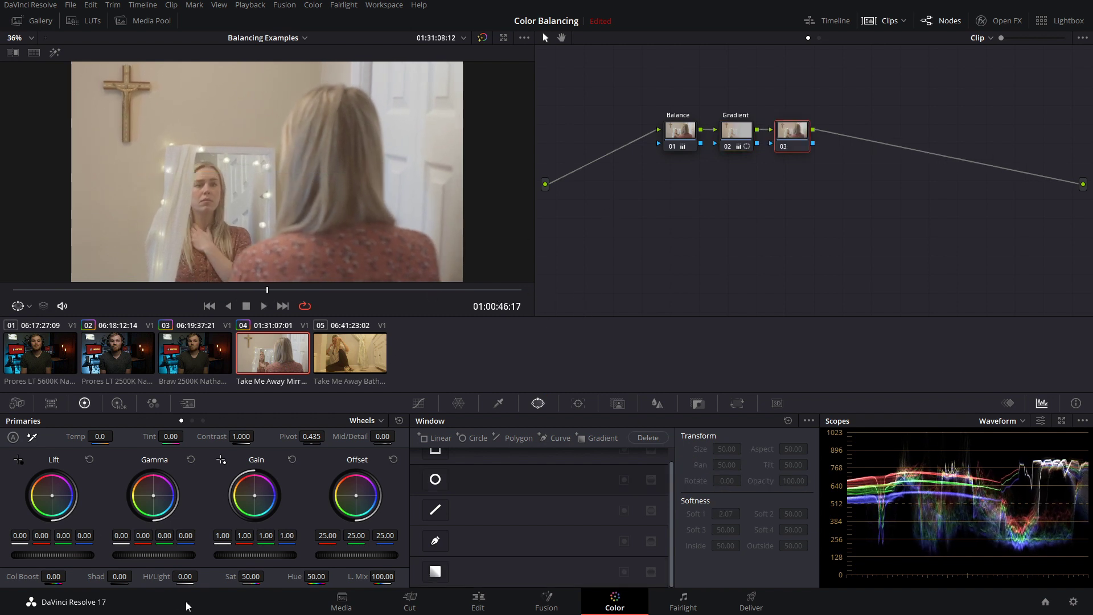
pyautogui.moveTo(63, 578); pyautogui.dragTo(69, 575)
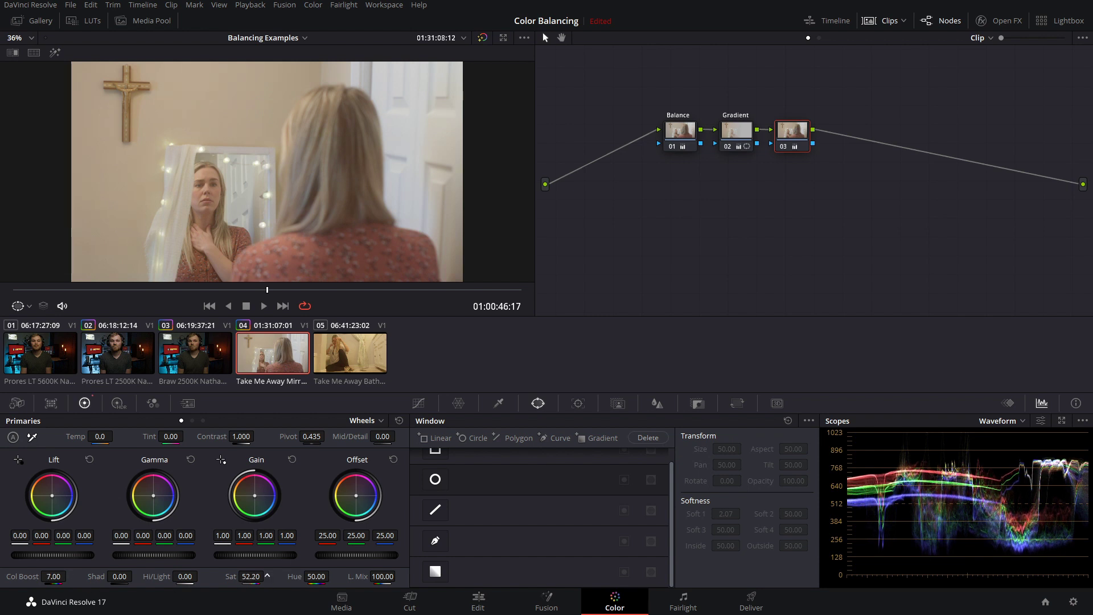
pyautogui.moveTo(251, 577); pyautogui.dragTo(267, 577)
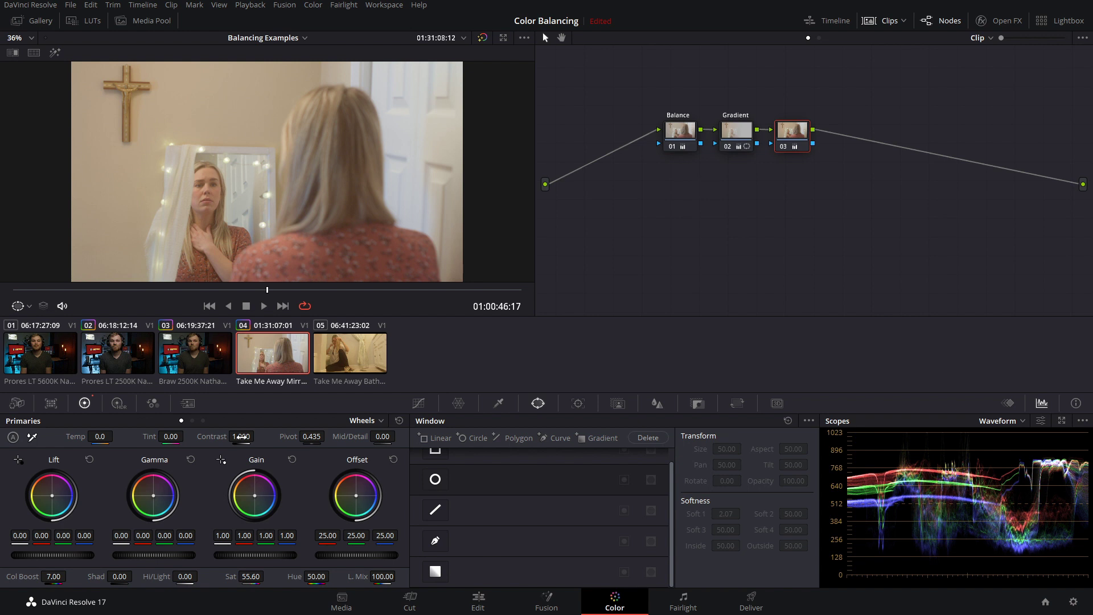
pyautogui.moveTo(242, 437); pyautogui.dragTo(257, 436)
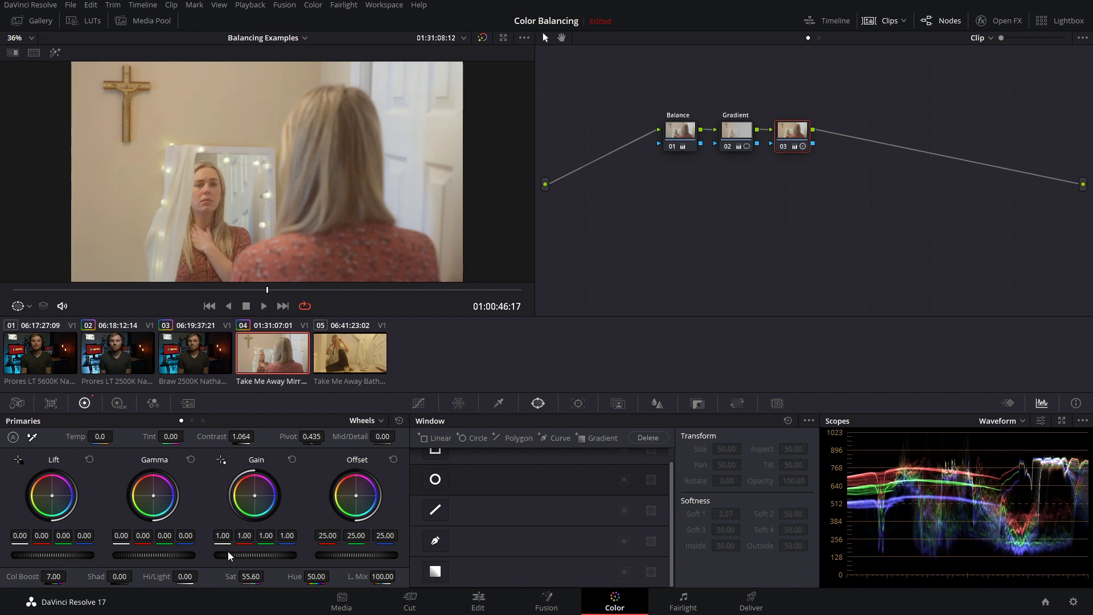
pyautogui.moveTo(230, 556); pyautogui.dragTo(251, 556)
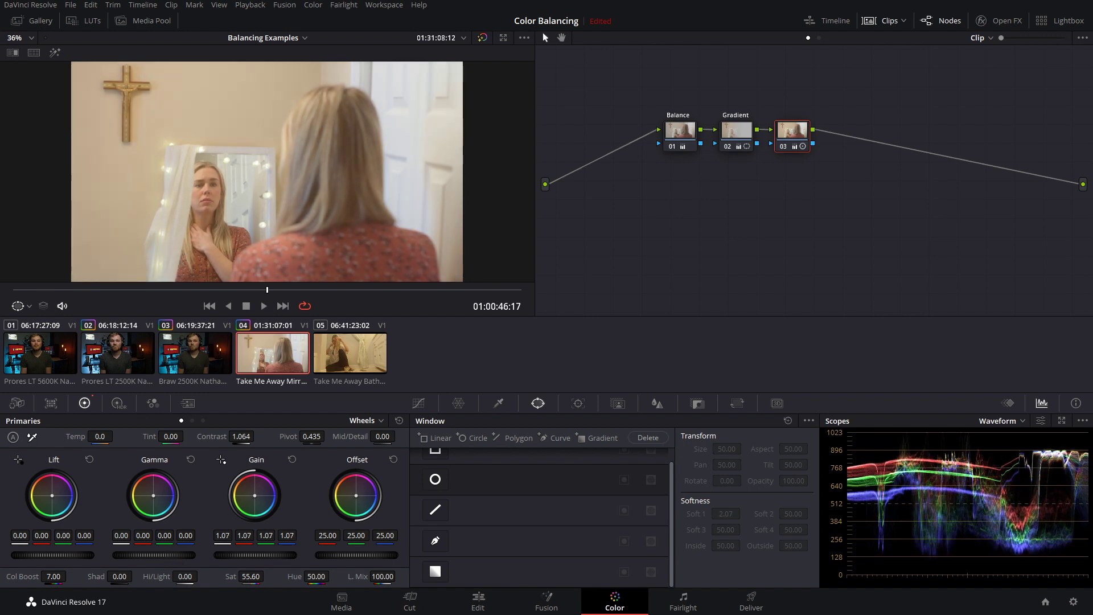
pyautogui.moveTo(382, 436); pyautogui.dragTo(365, 436)
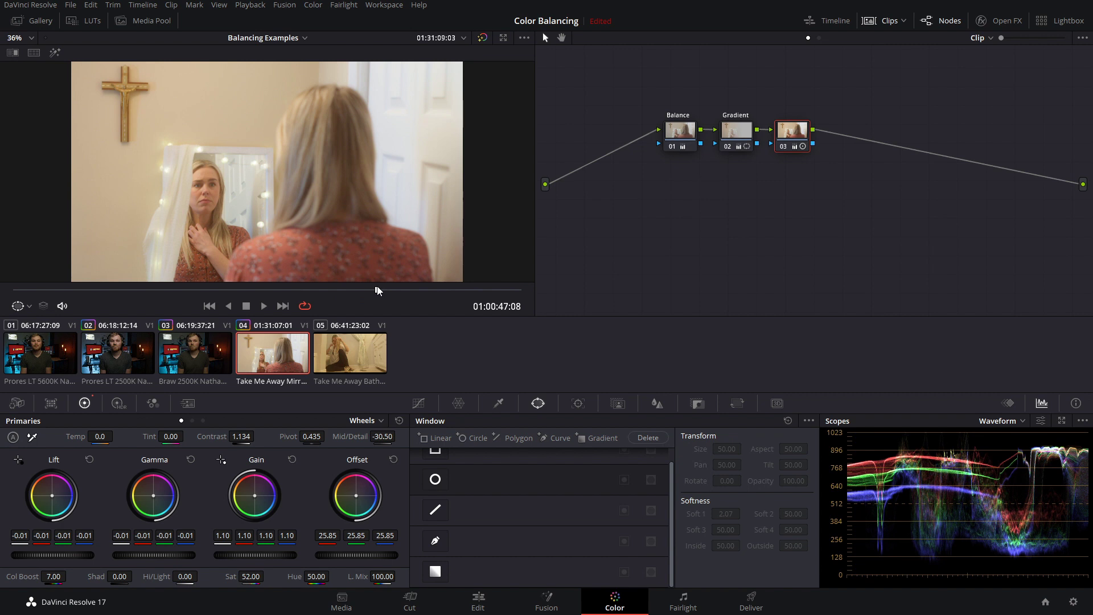
pyautogui.moveTo(380, 292); pyautogui.dragTo(166, 291)
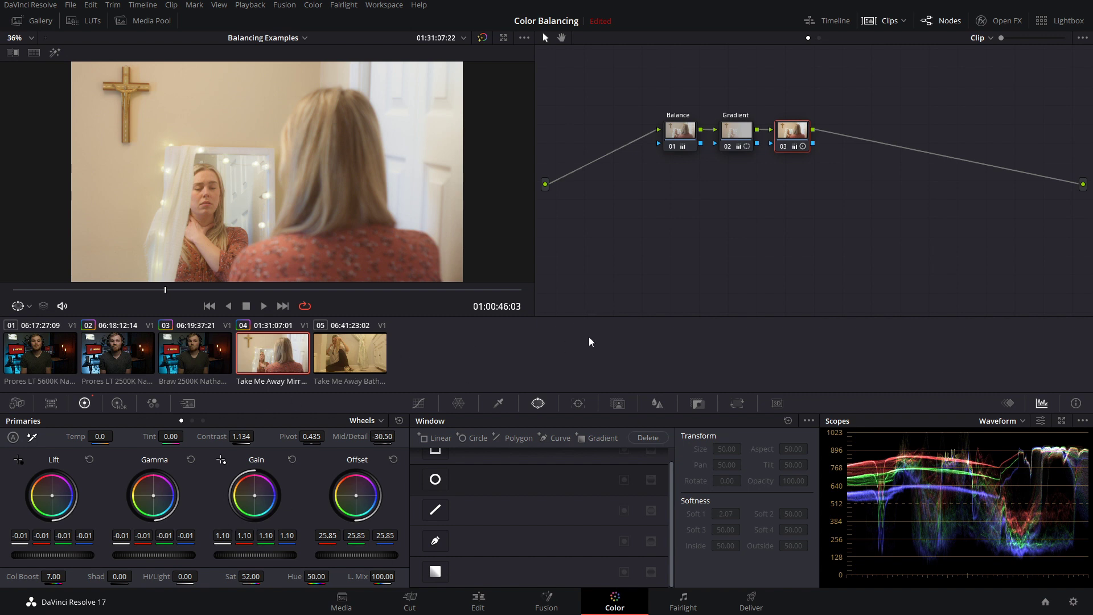
pyautogui.click(669, 138)
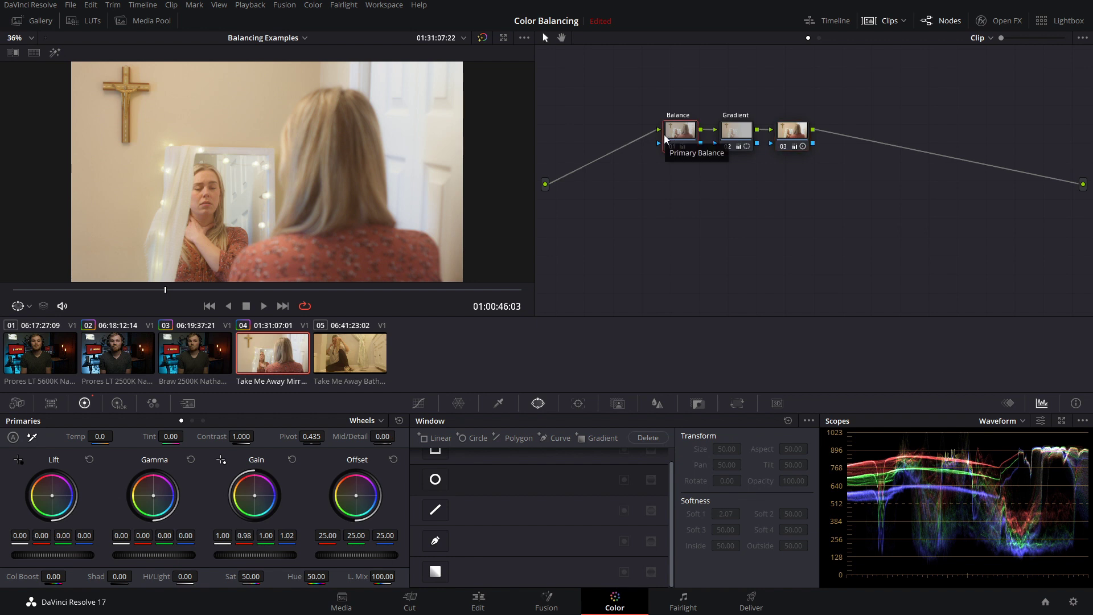
# - On the first frame, show the HDR wheels and briefly preview the Highlight and Light zones
pyautogui.press('Up')
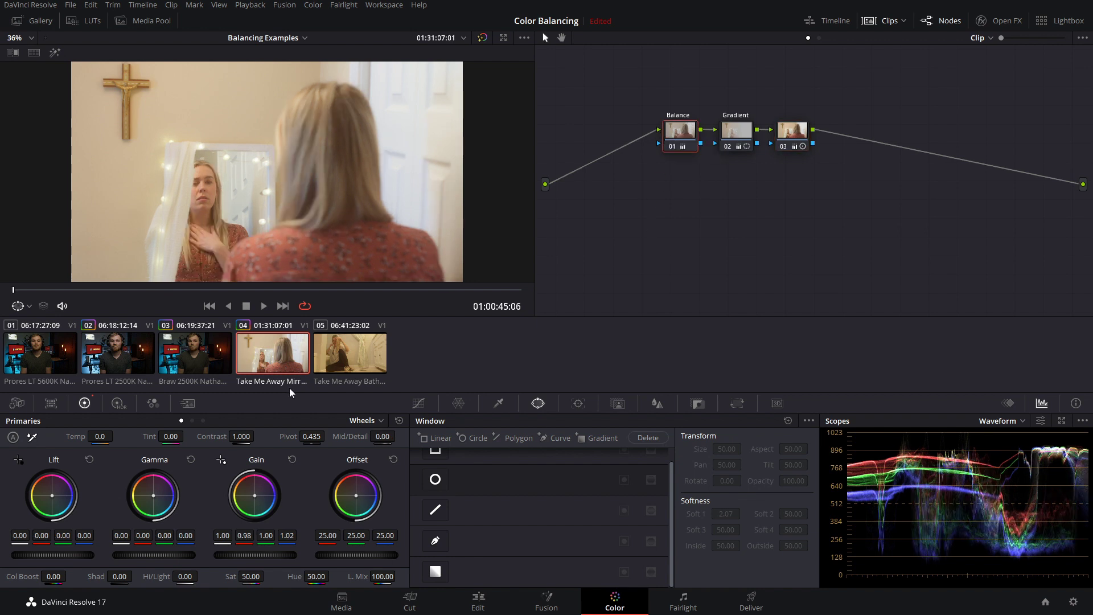
pyautogui.click(115, 404)
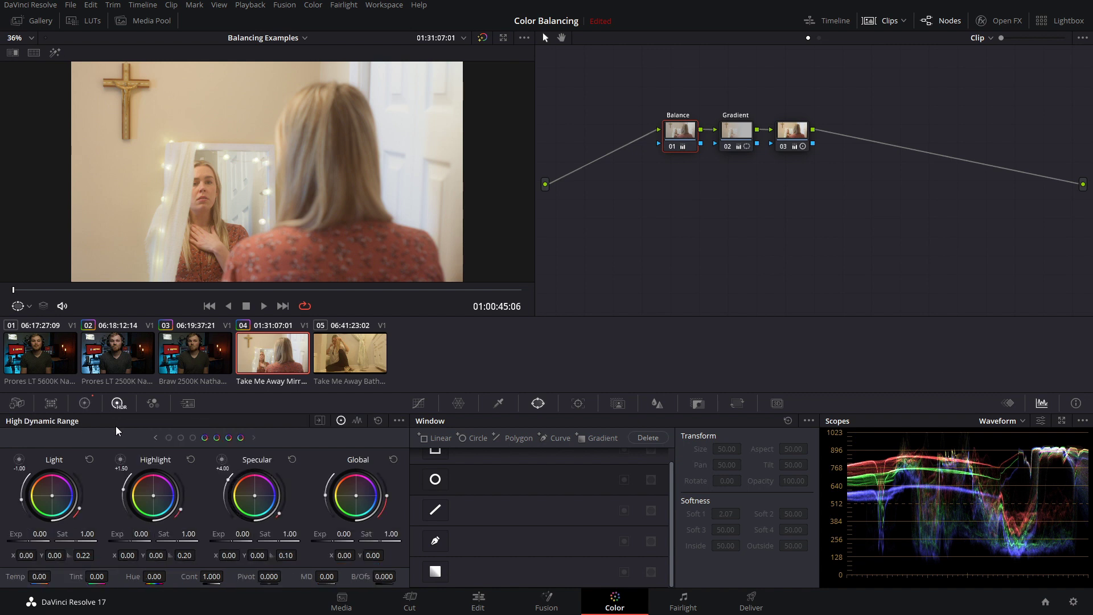
pyautogui.click(119, 459)
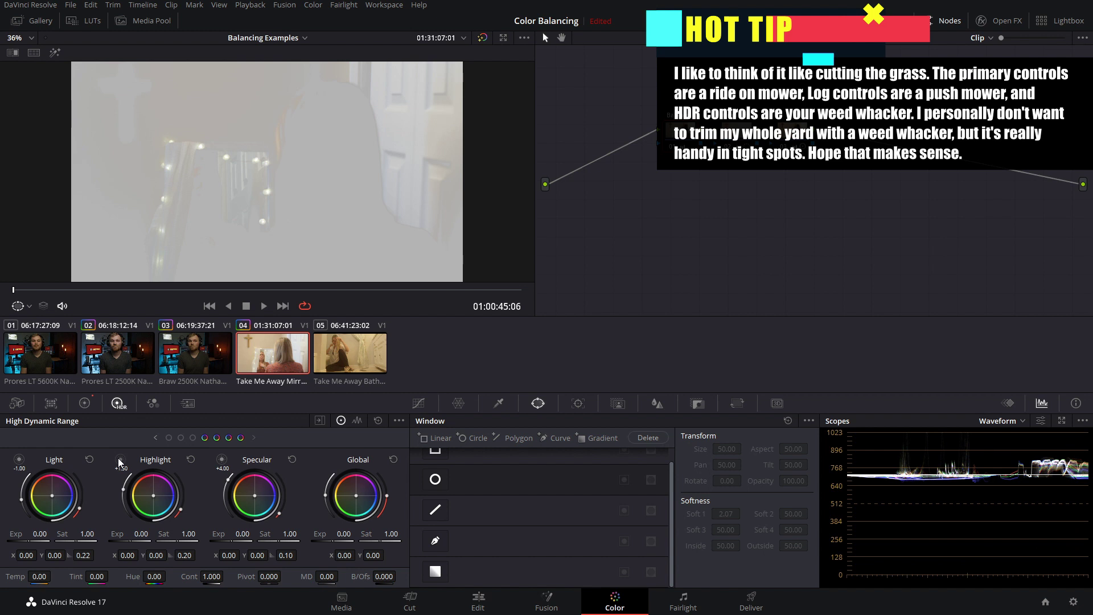
pyautogui.click(120, 459)
pyautogui.click(19, 459)
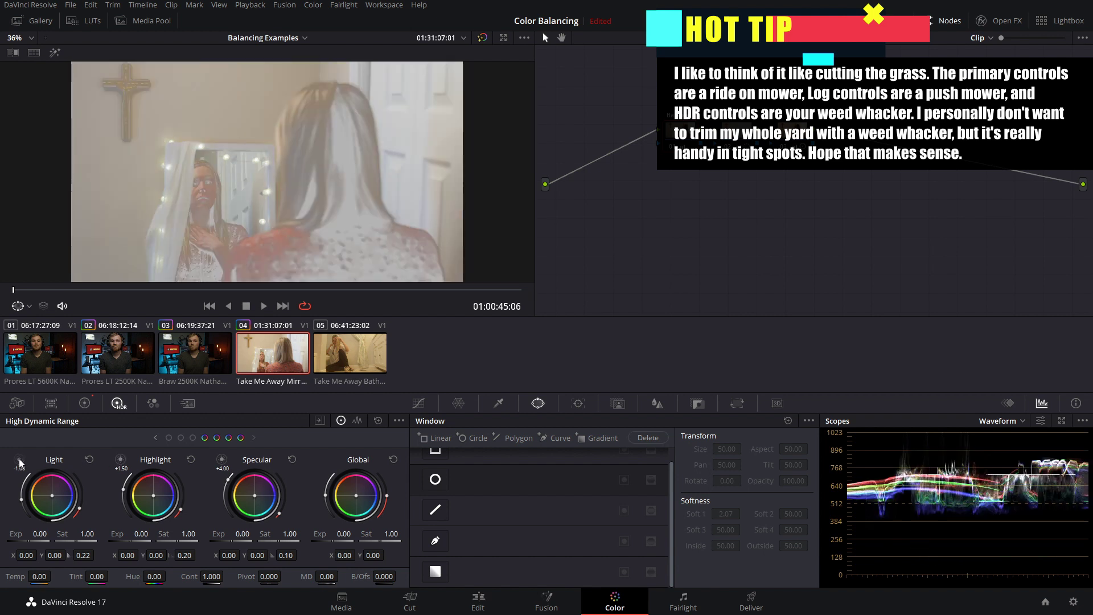
pyautogui.click(20, 460)
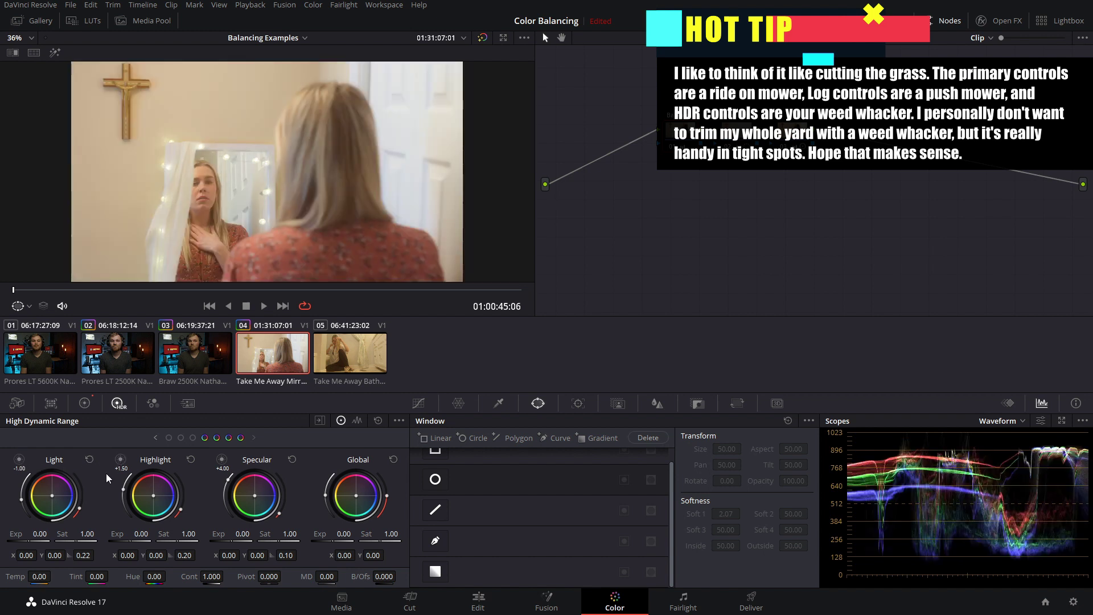